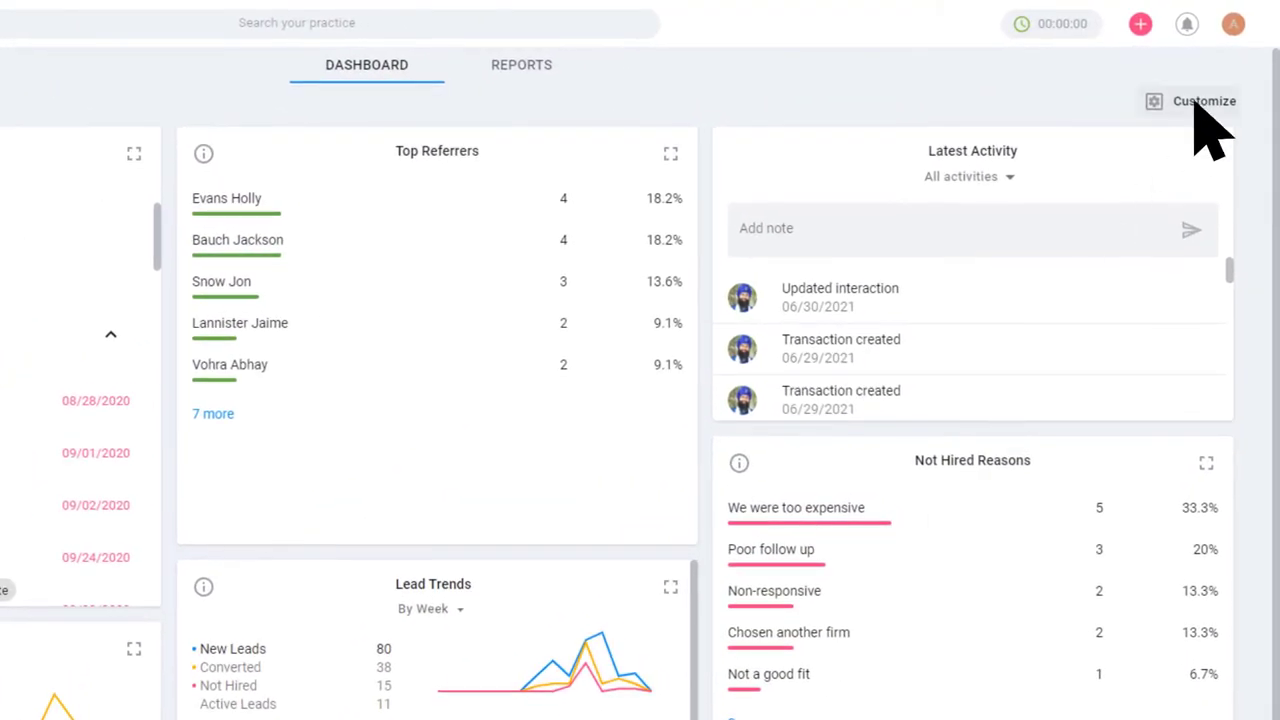
Hide Pipeline Value, move Total Outstanding Revenue above Not Hired Reasons, and shrink Top Referrers
click(1197, 108)
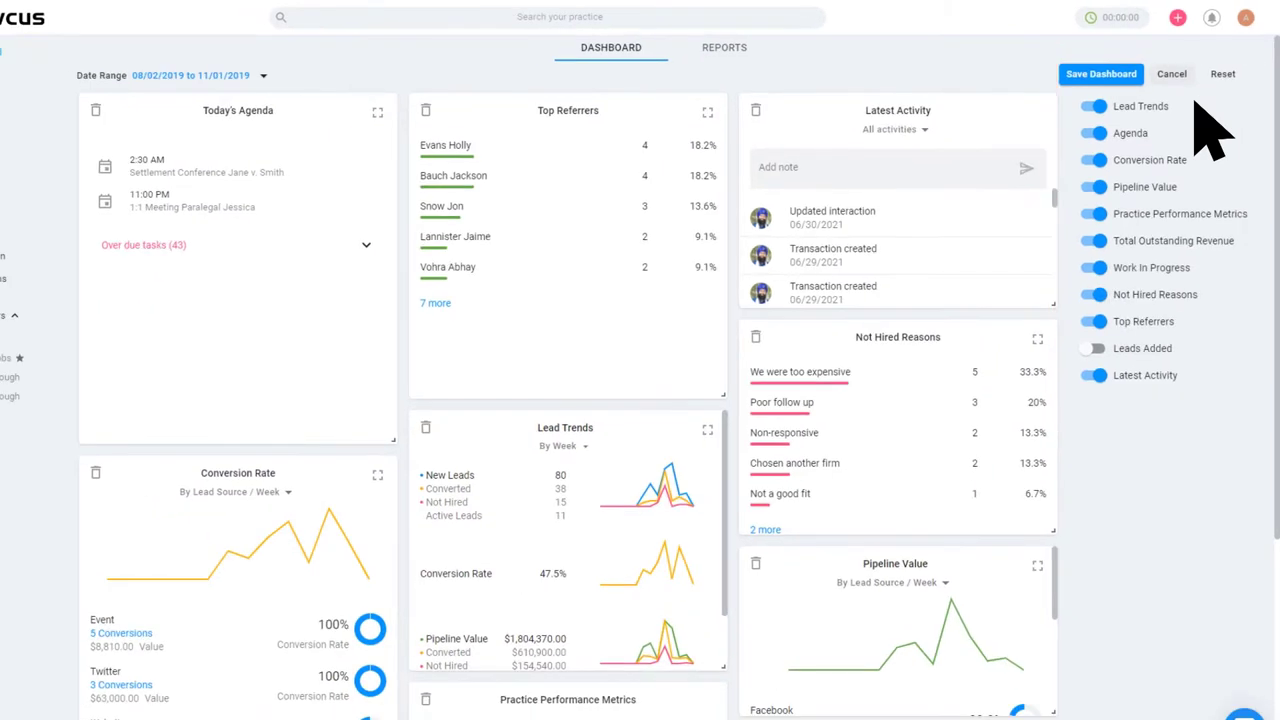
click(1101, 189)
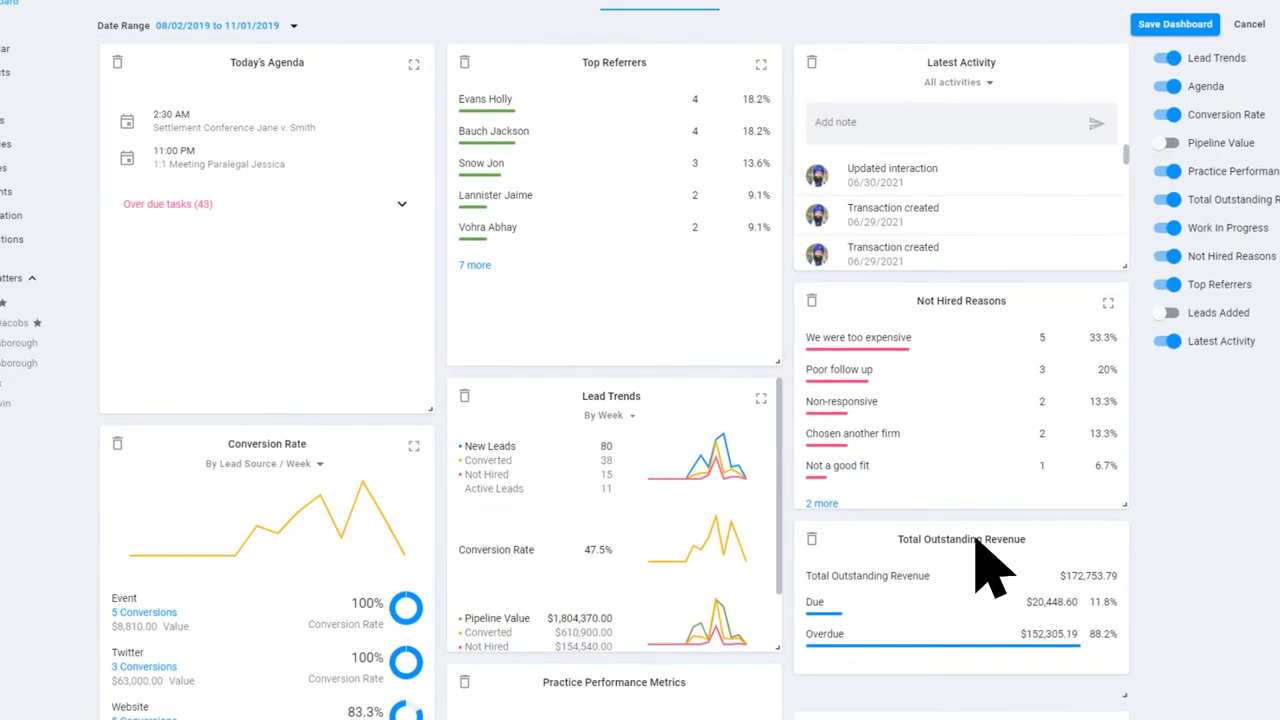
drag(977, 545, 977, 305)
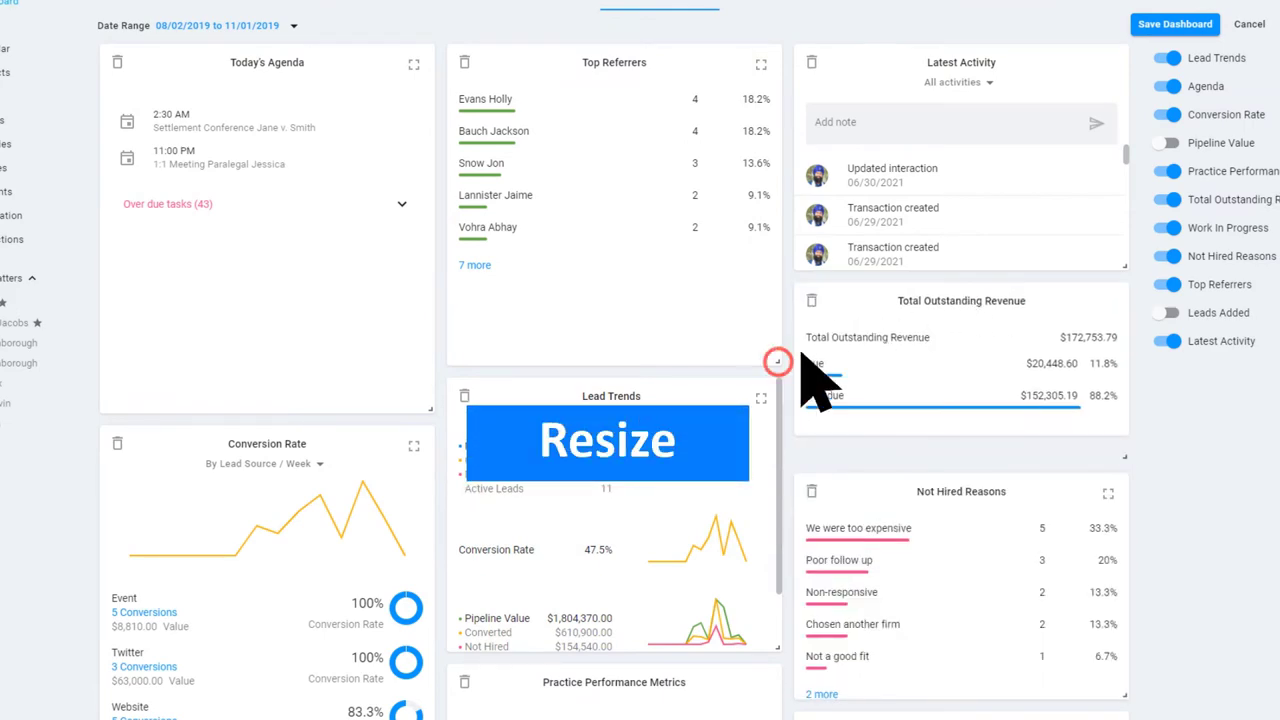
drag(778, 362, 808, 290)
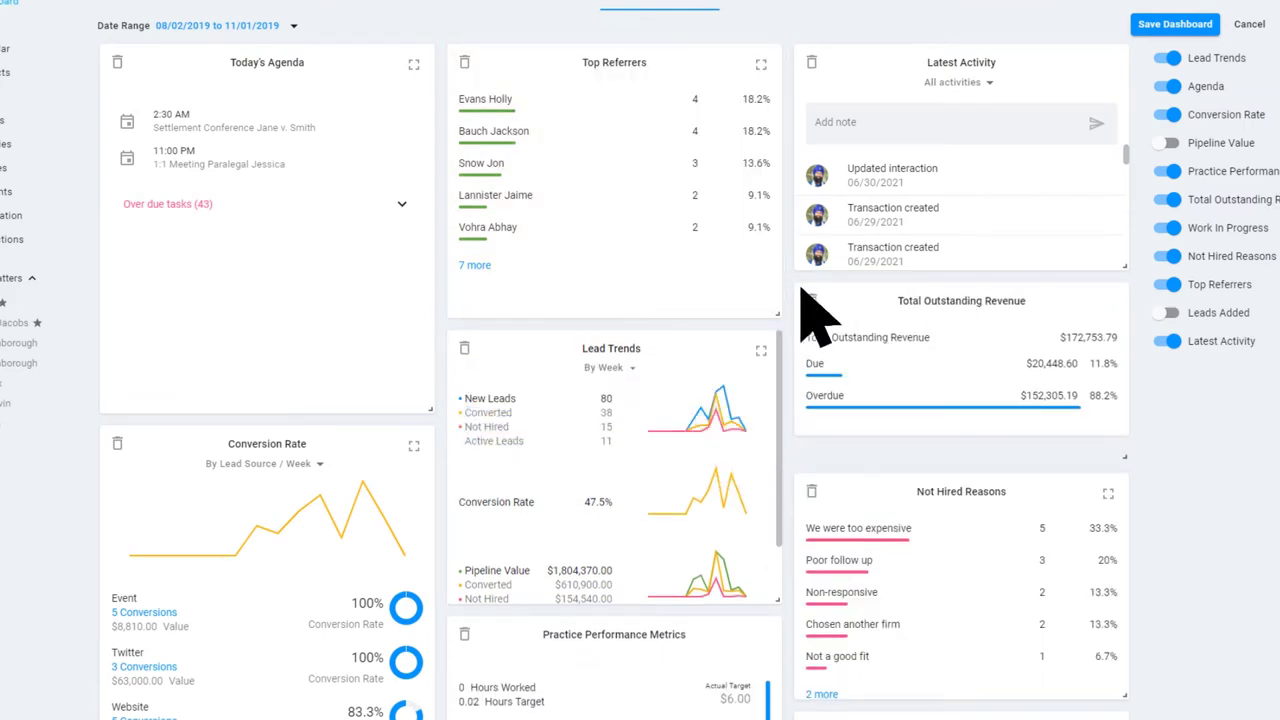
Save the customized dashboard layout and search the practice for 'Dav'
click(1175, 27)
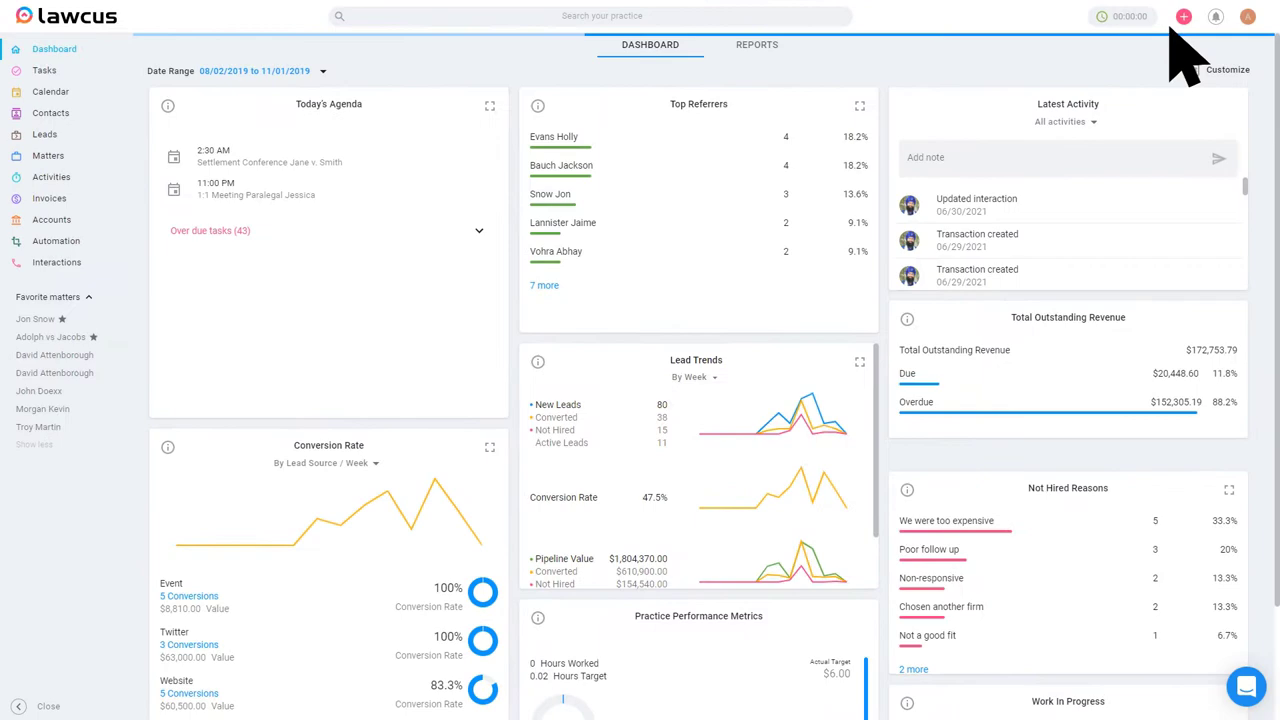
click(783, 18)
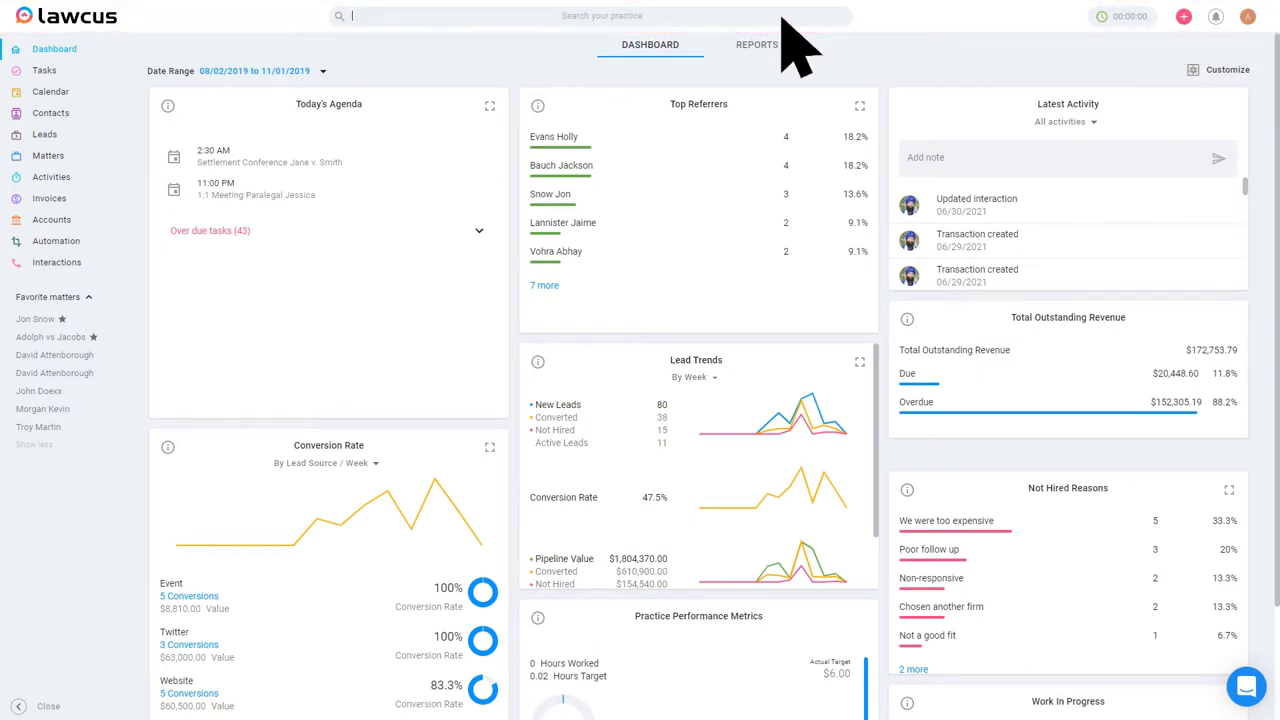
text(Dav)
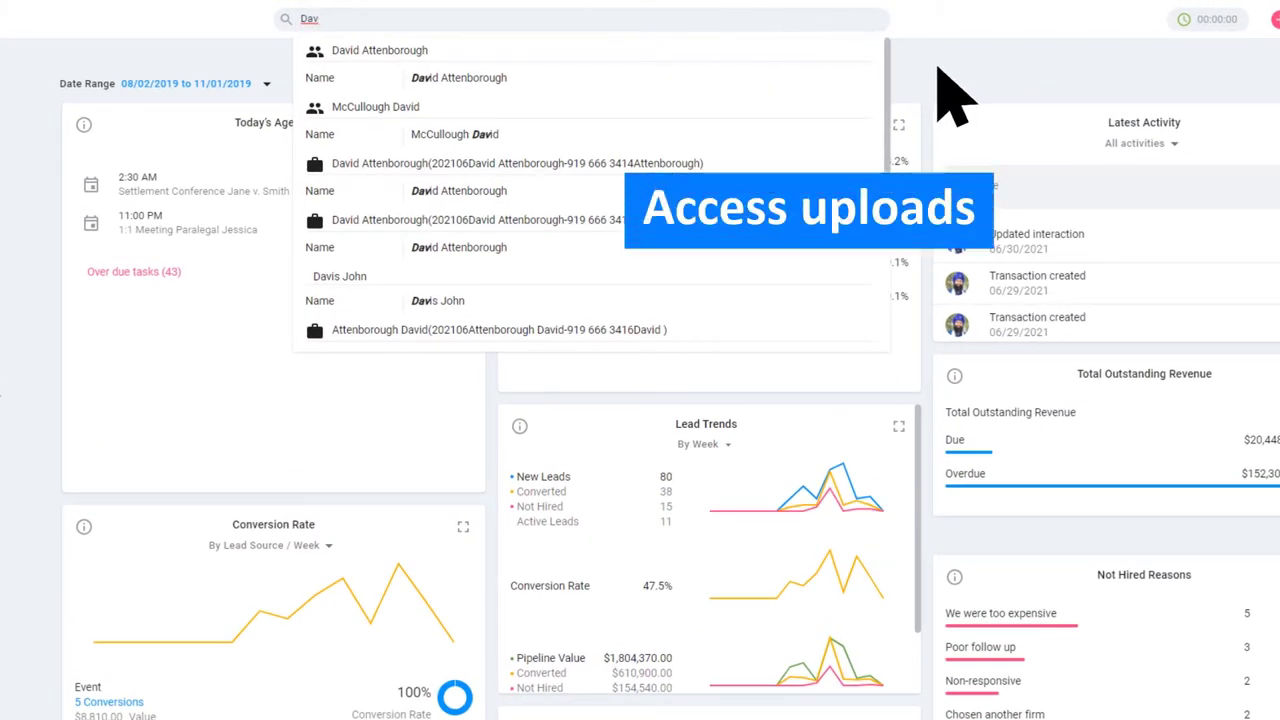
click(954, 98)
Open and close the time-entry timer, then the quick-create menu
click(1211, 22)
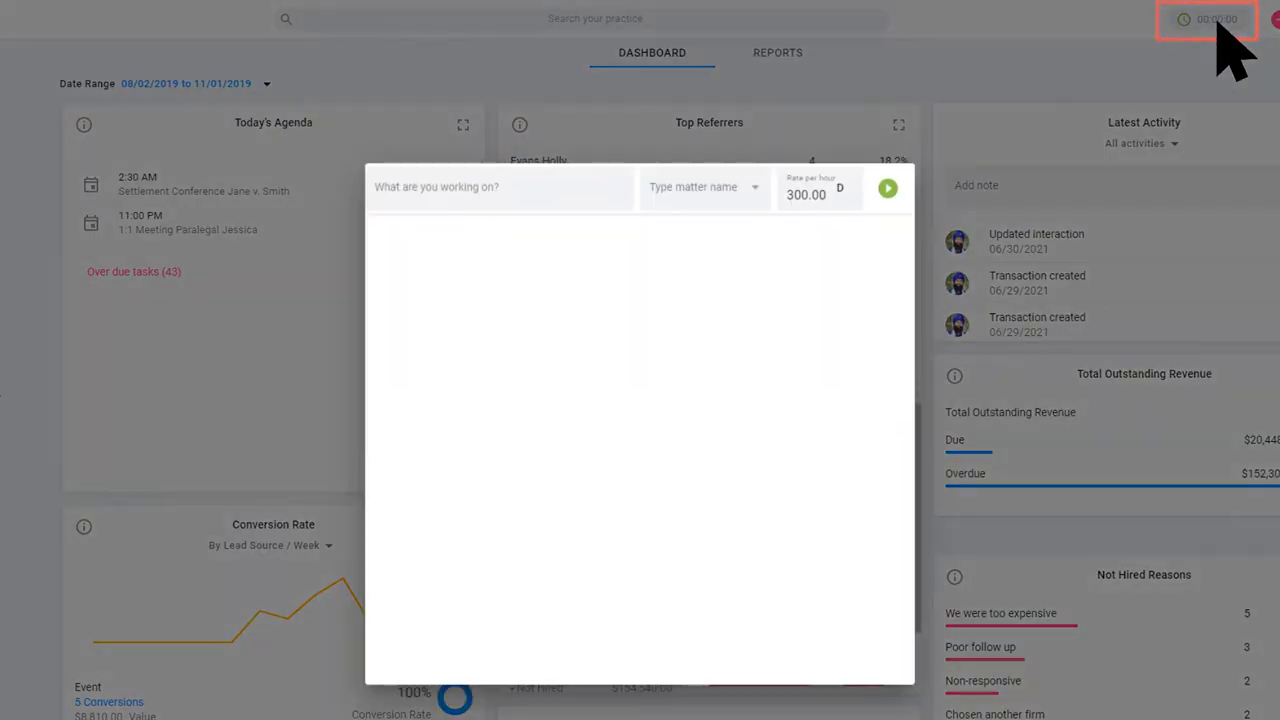
click(1105, 195)
click(1276, 18)
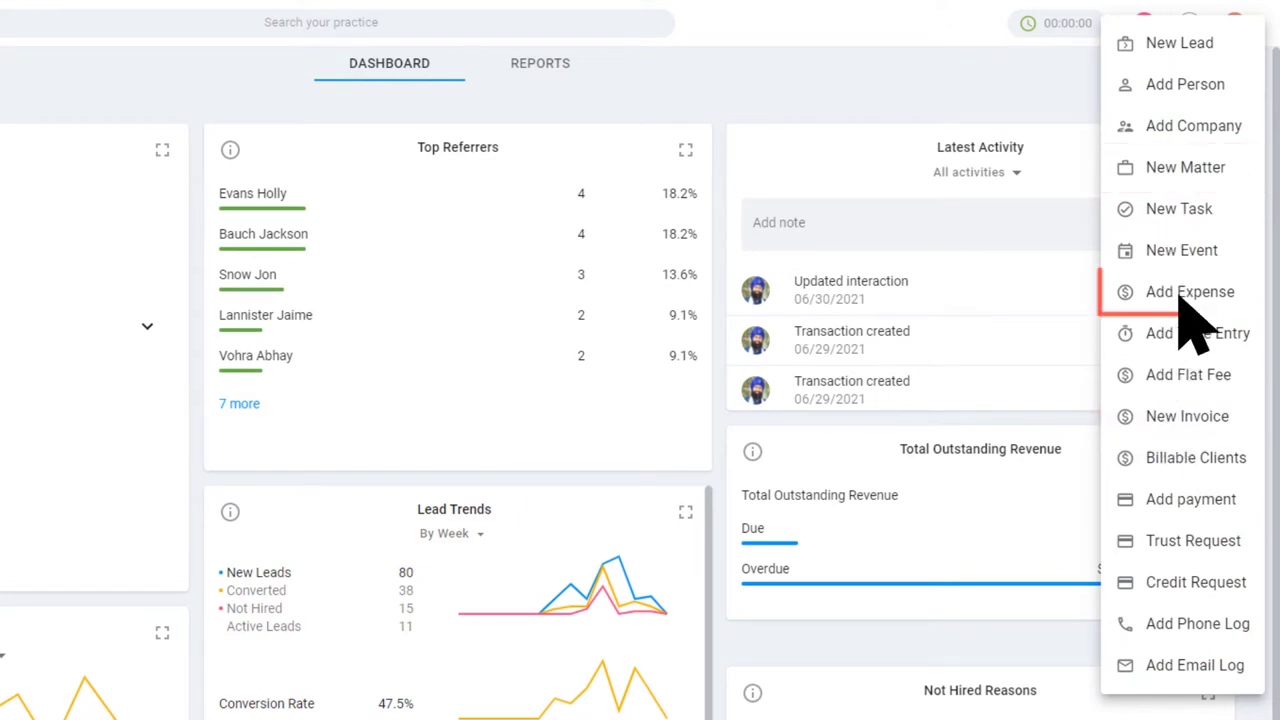
click(1148, 60)
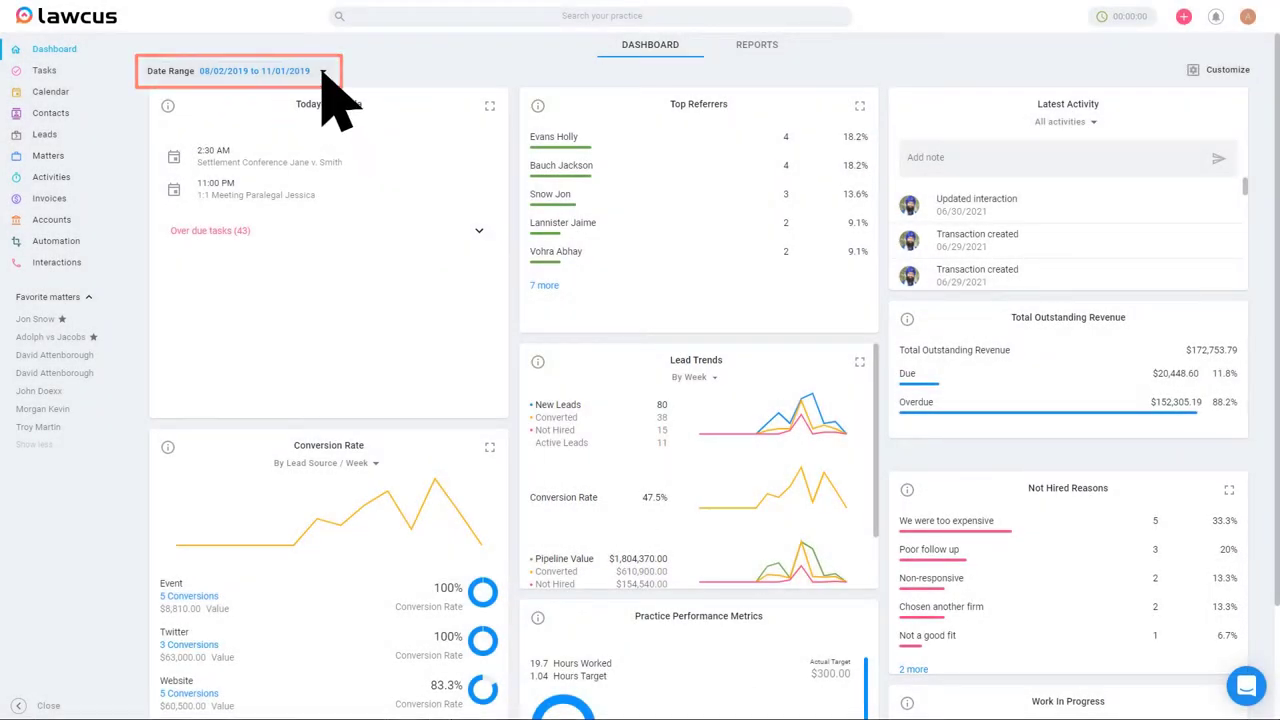
Set the dashboard Date Range to Custom and review the widgets
click(321, 71)
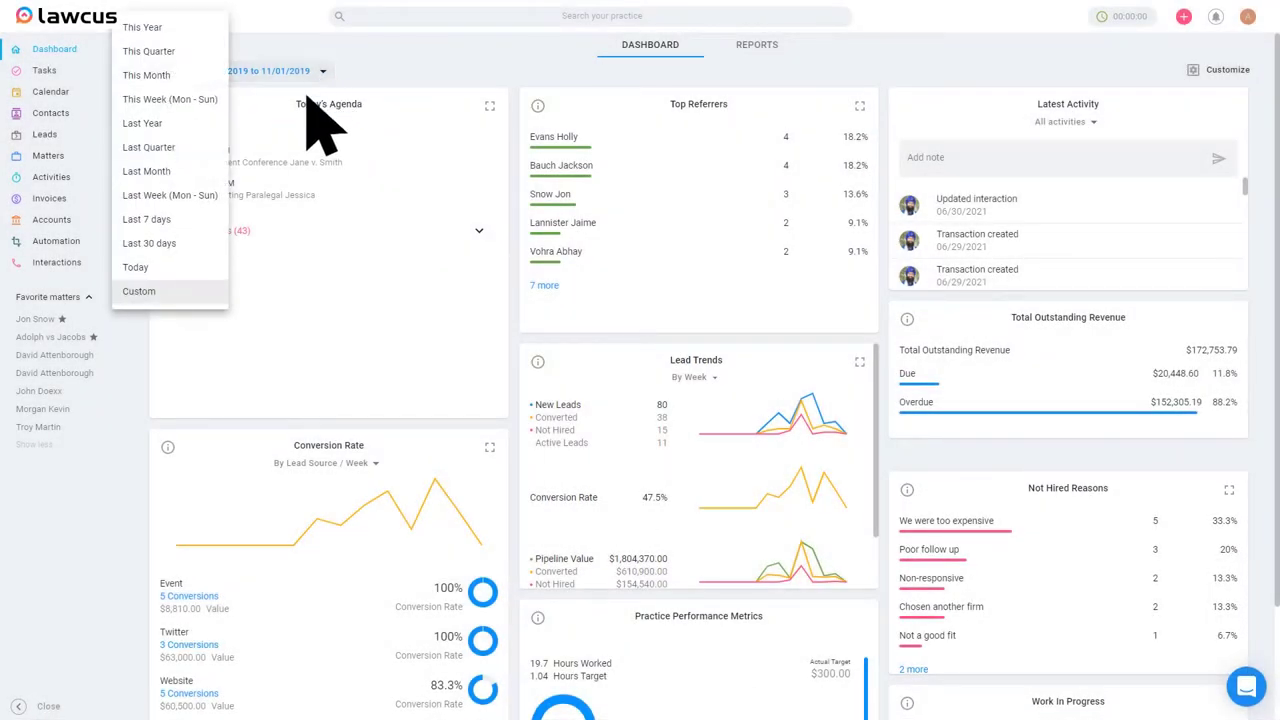
click(185, 292)
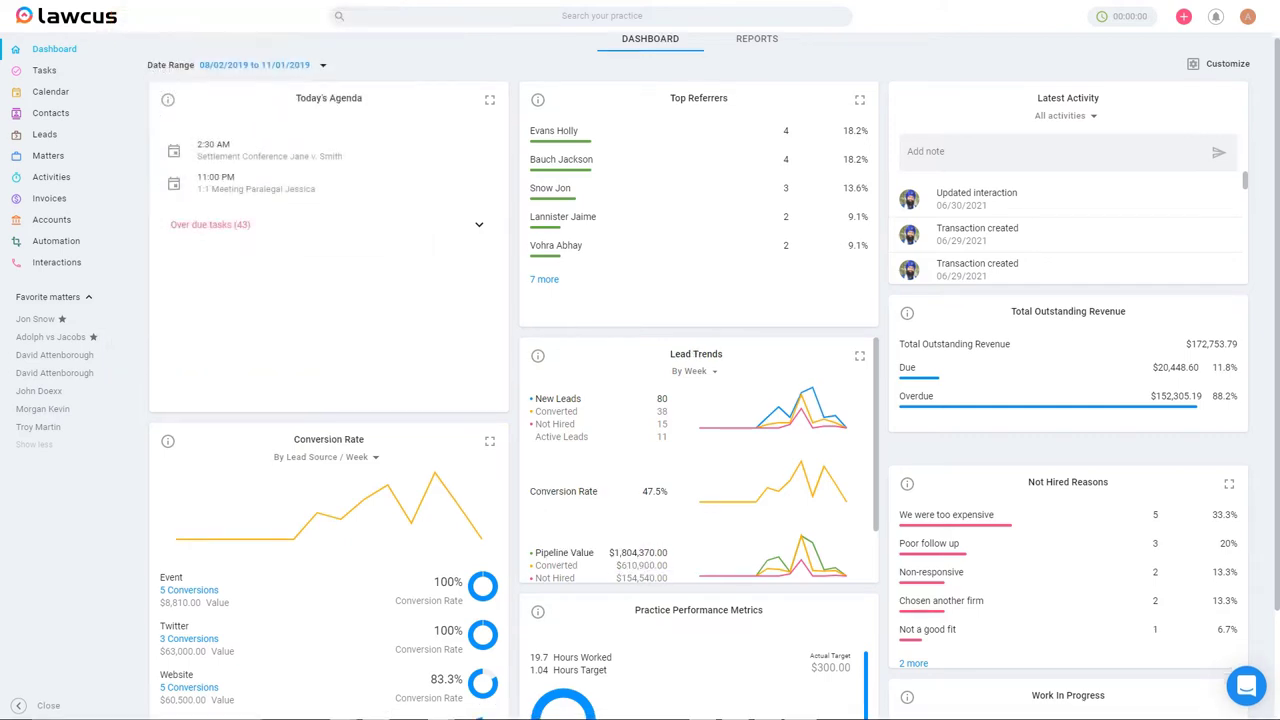
scroll(640, 380, down, 1)
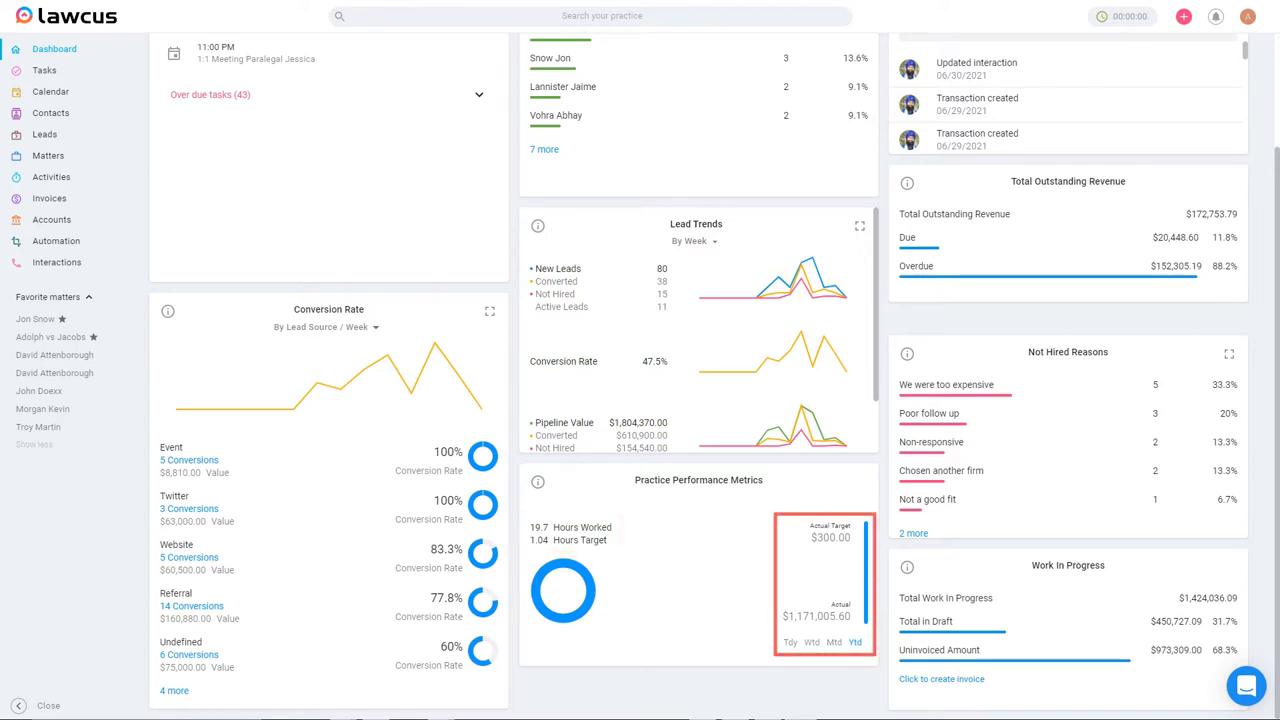
scroll(377, 514, up, 2)
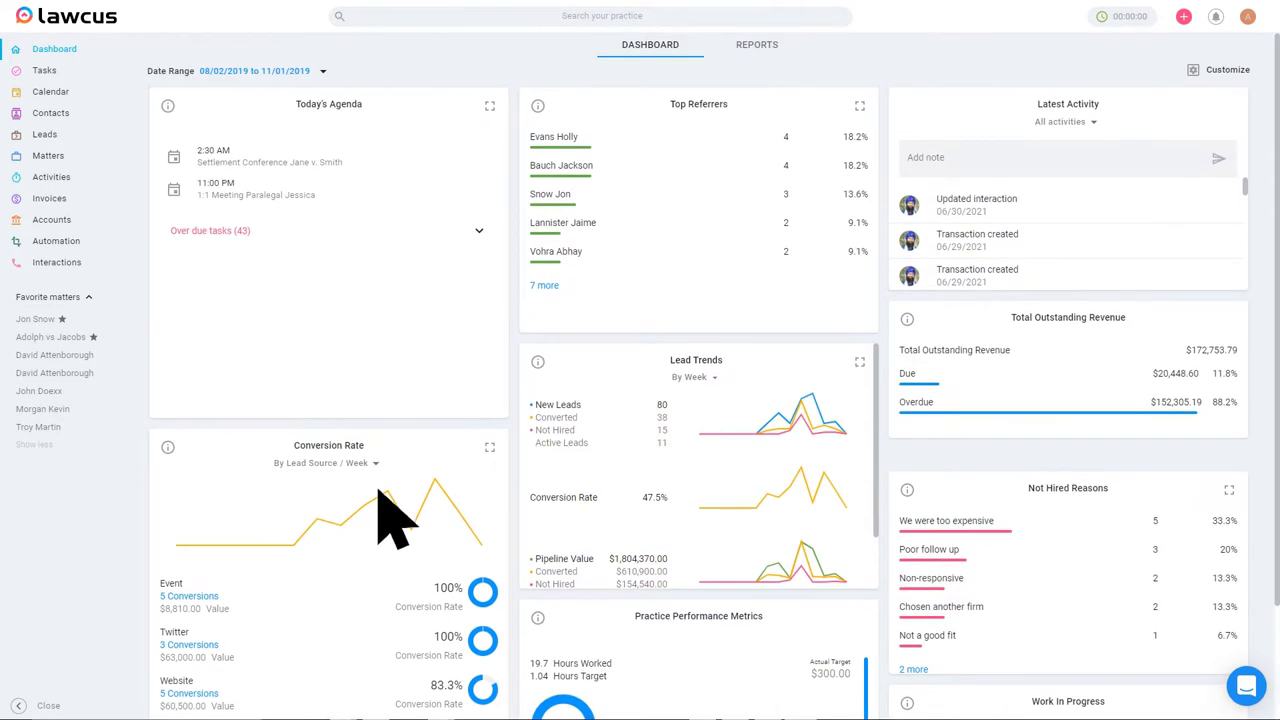
Expand Over due tasks under Today's Agenda to list all 43
click(479, 232)
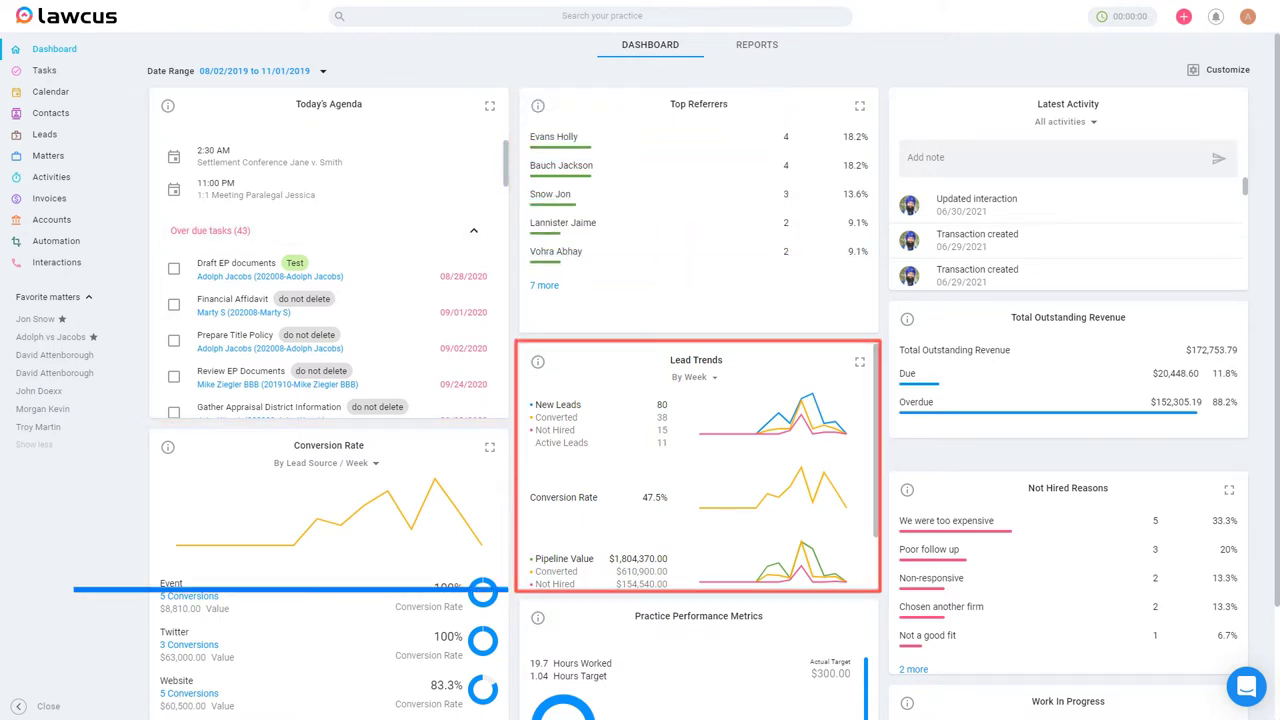
scroll(714, 376, down, 2)
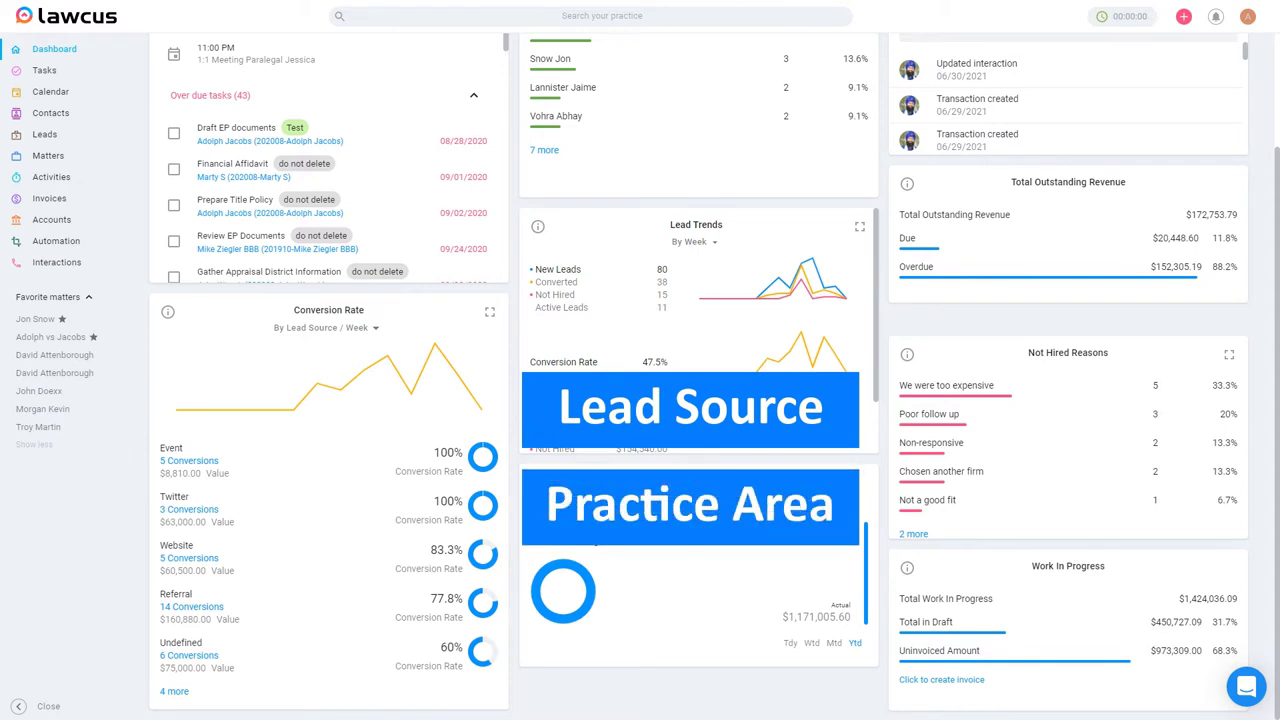
scroll(700, 380, up, 2)
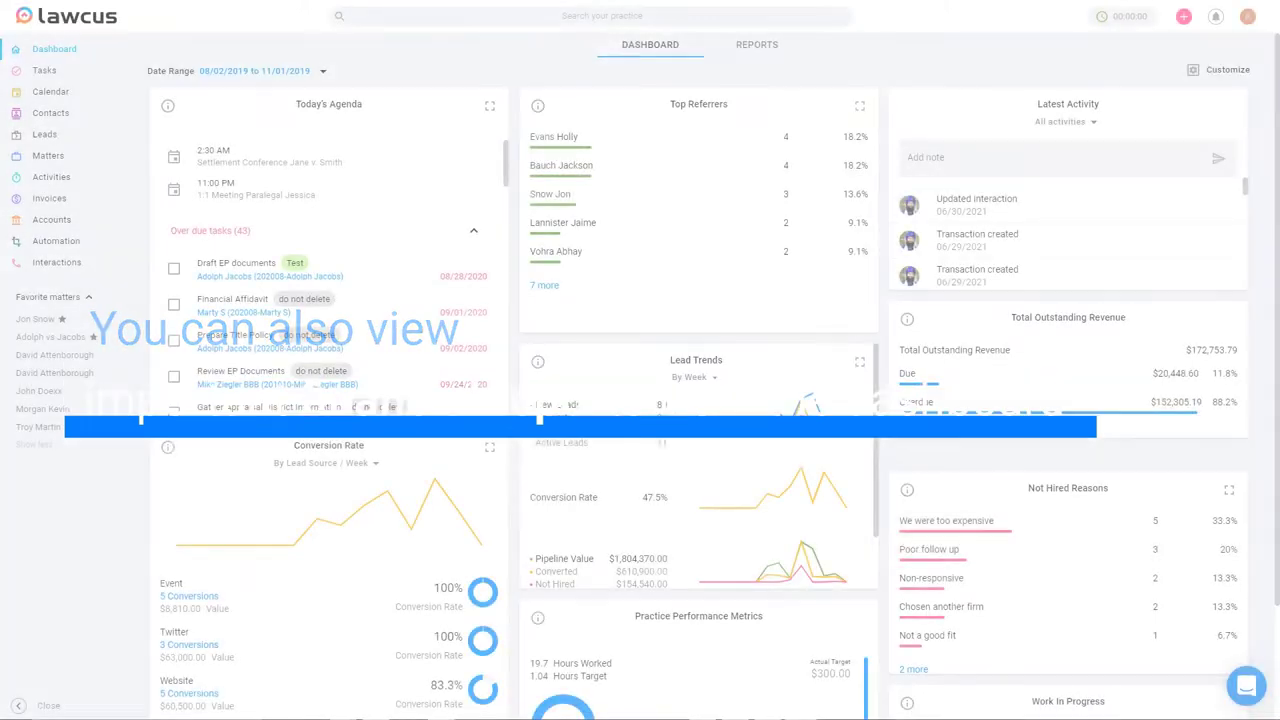
click(759, 45)
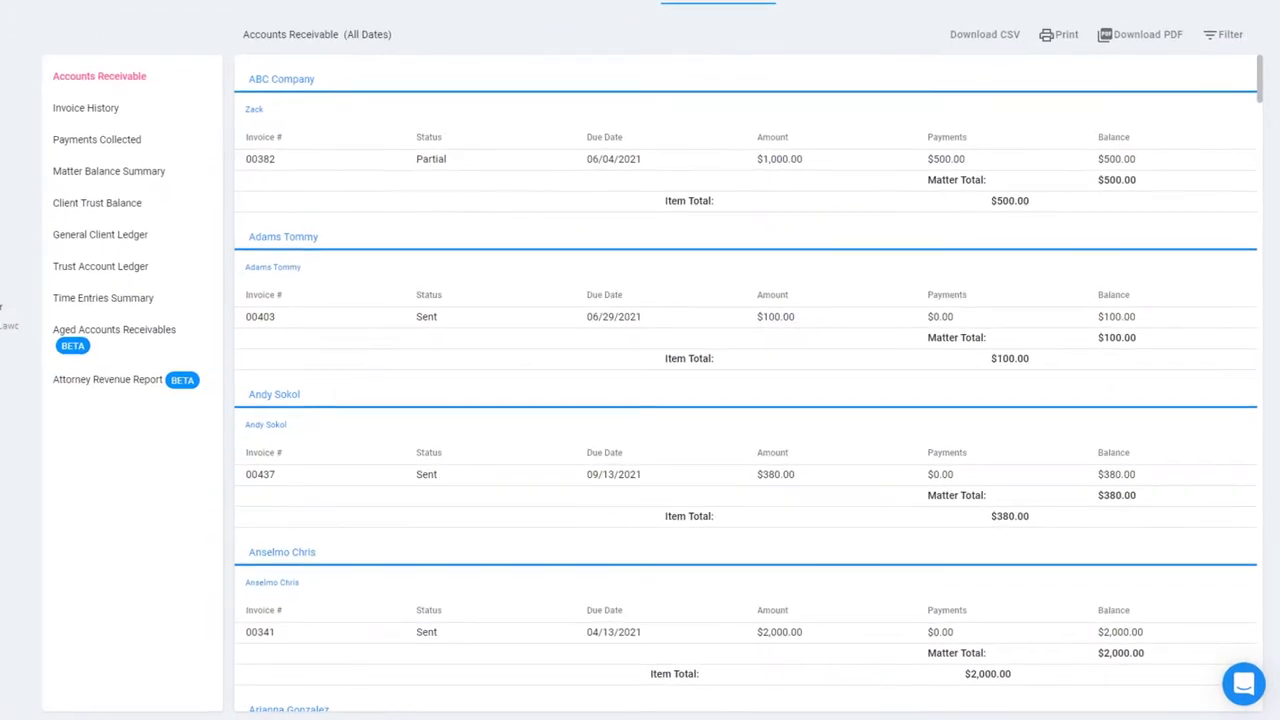
scroll(785, 400, down, 2)
scroll(739, 384, down, 3)
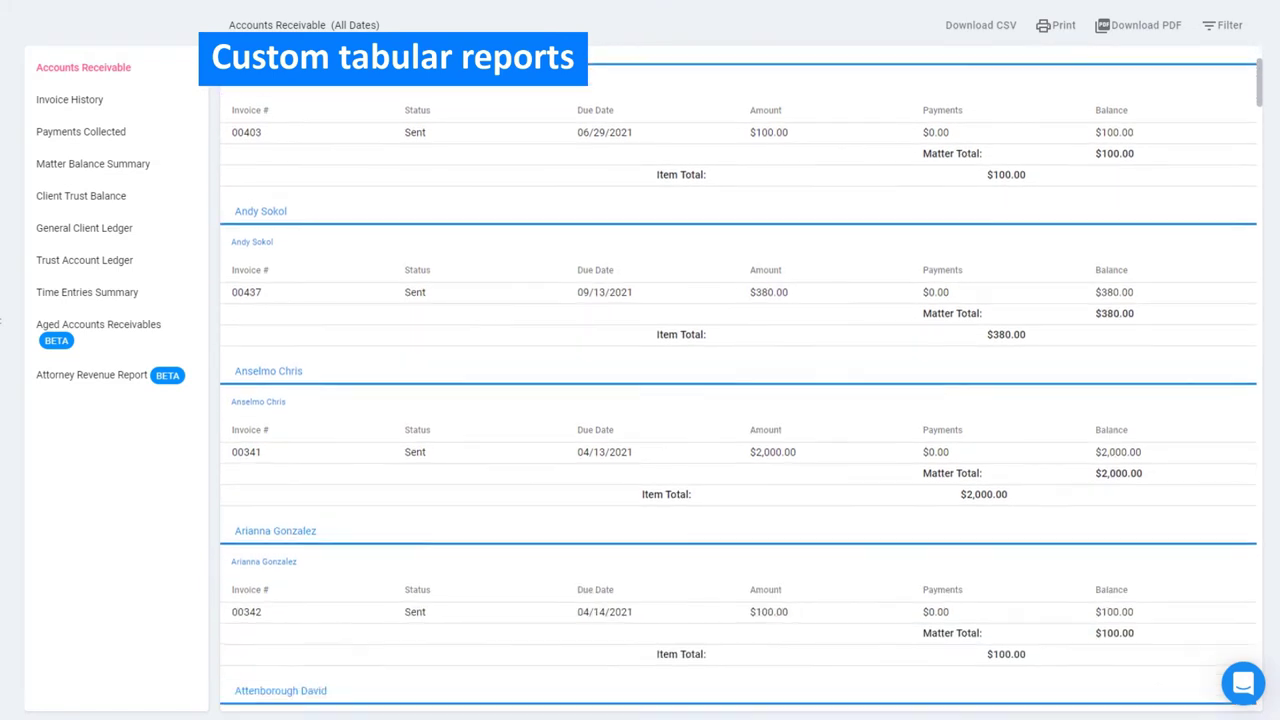
scroll(739, 384, down, 3)
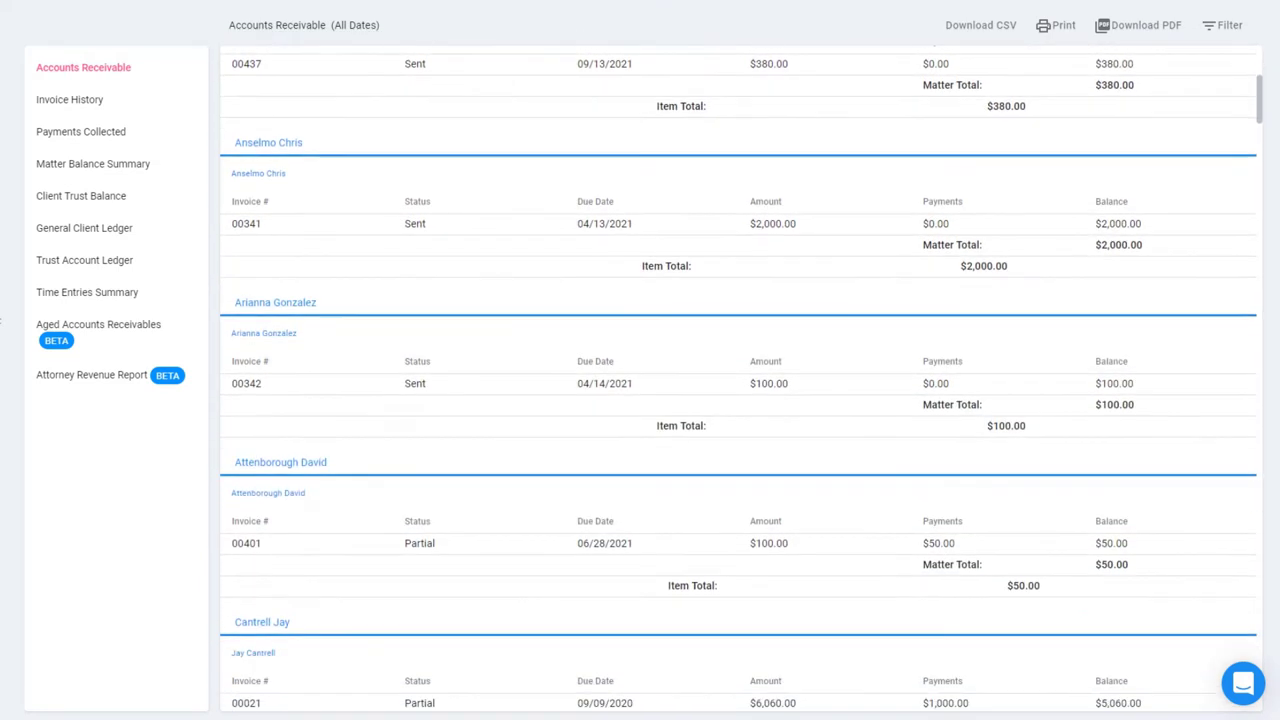
scroll(739, 384, down, 1)
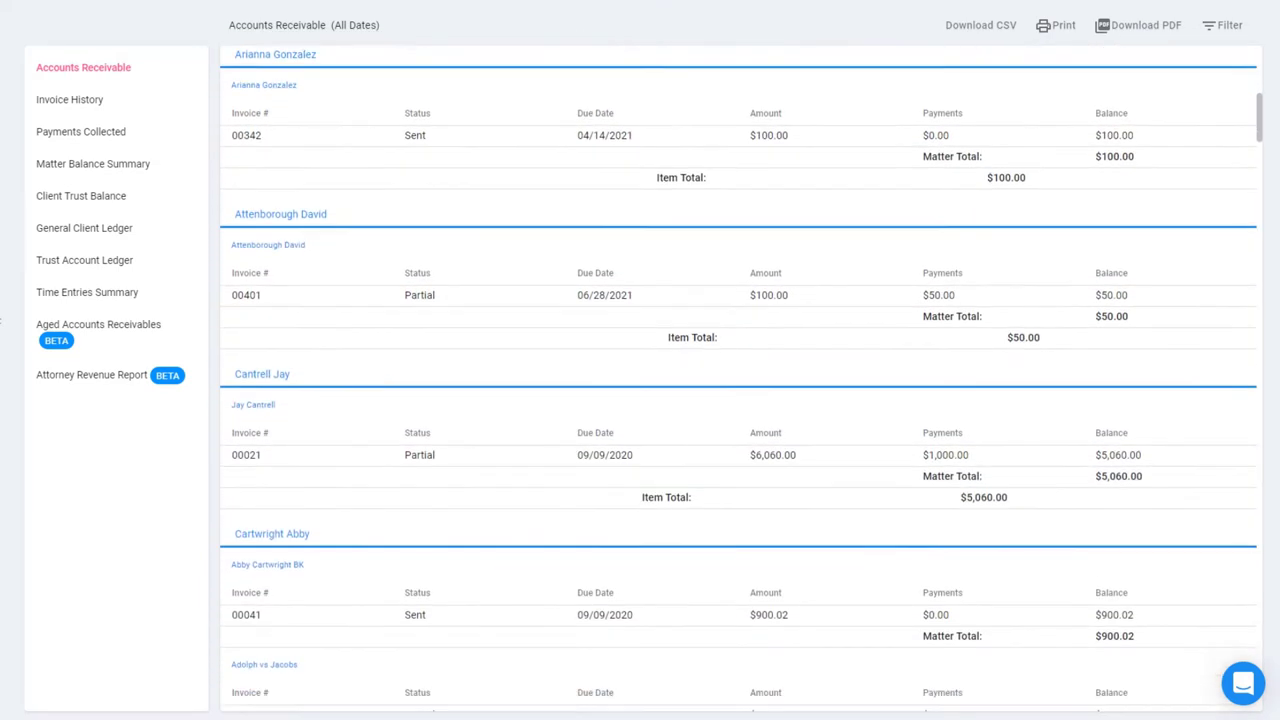
click(120, 262)
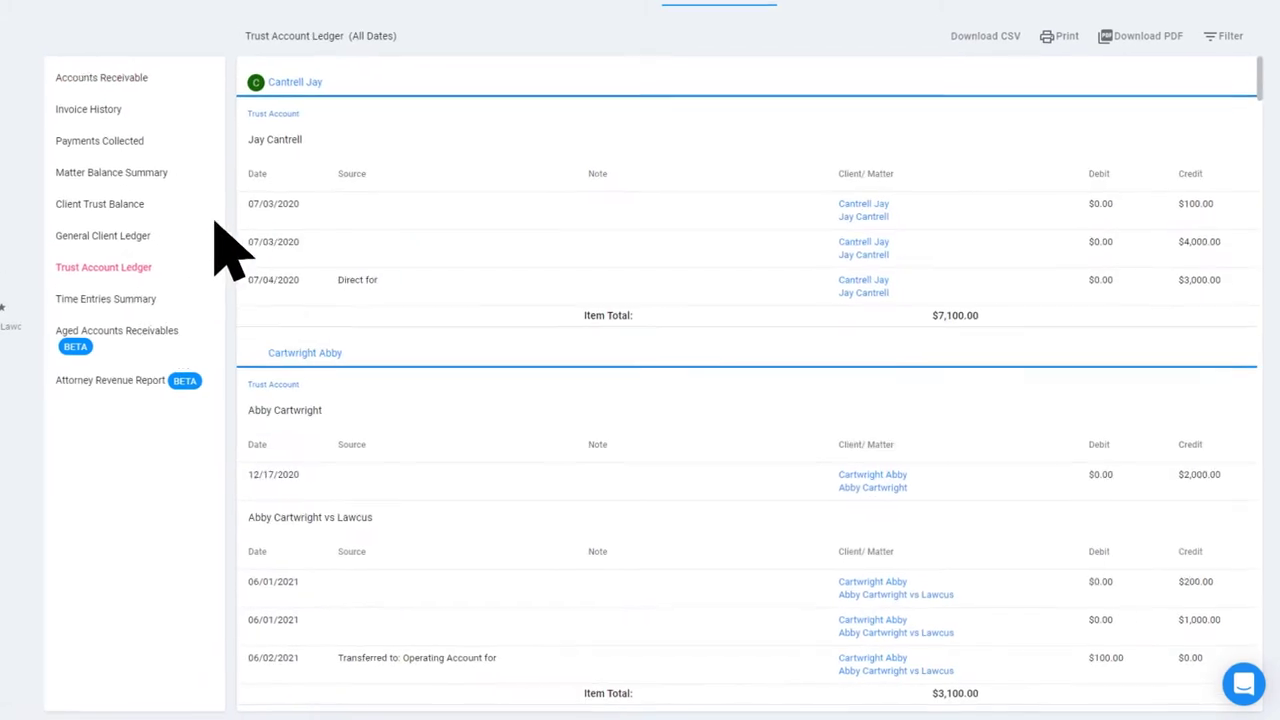
click(652, 44)
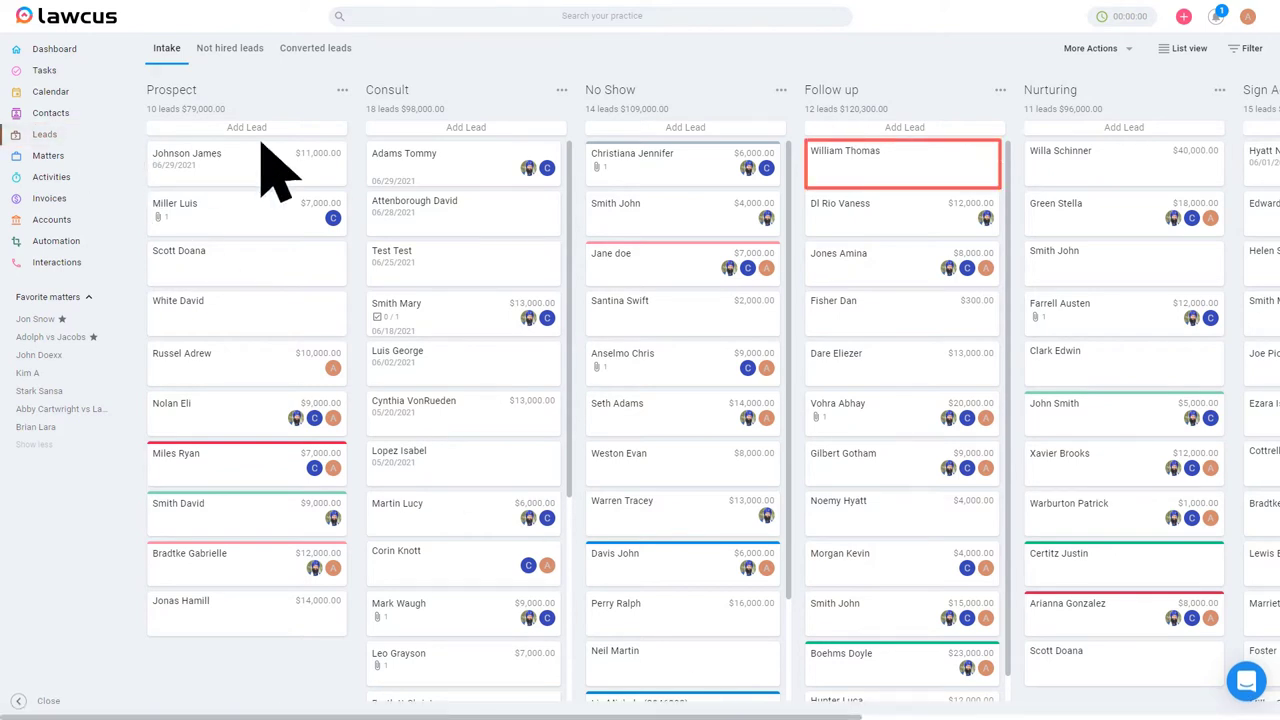
Open the first lead card in the Leads board's Follow up column
click(886, 177)
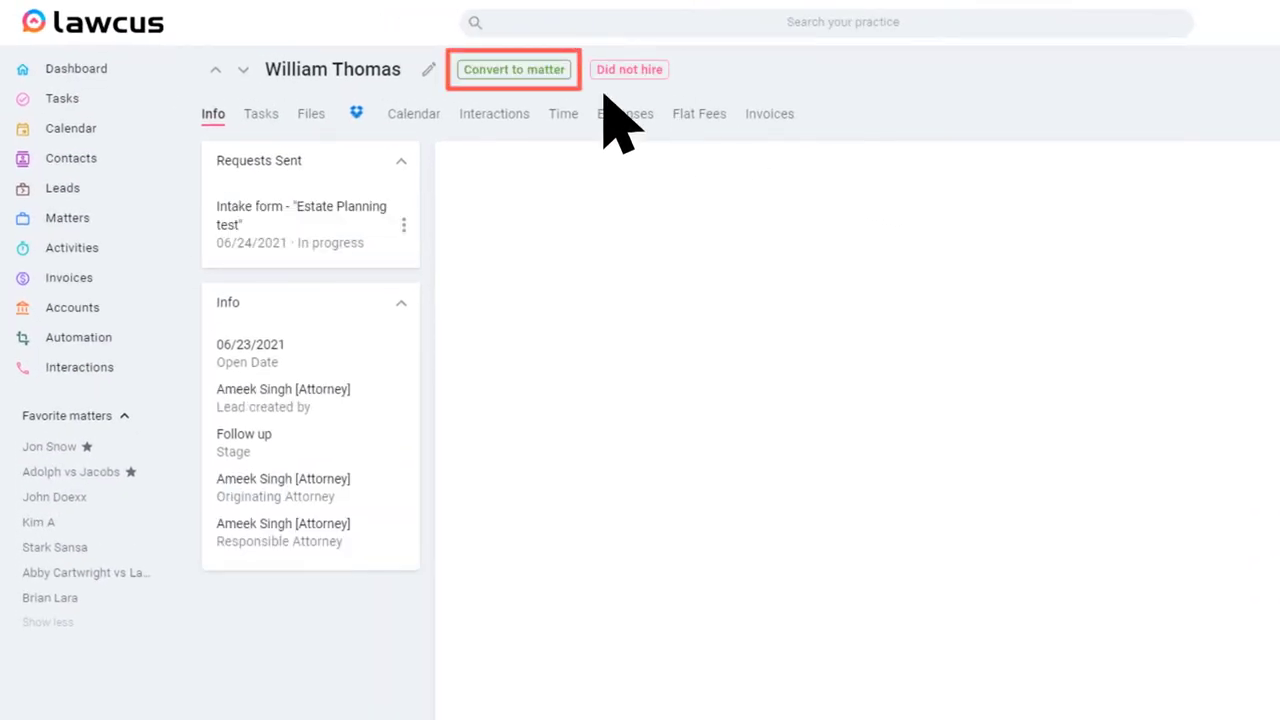
Convert the lead to a matter, accepting the matter and client information as shown
click(513, 70)
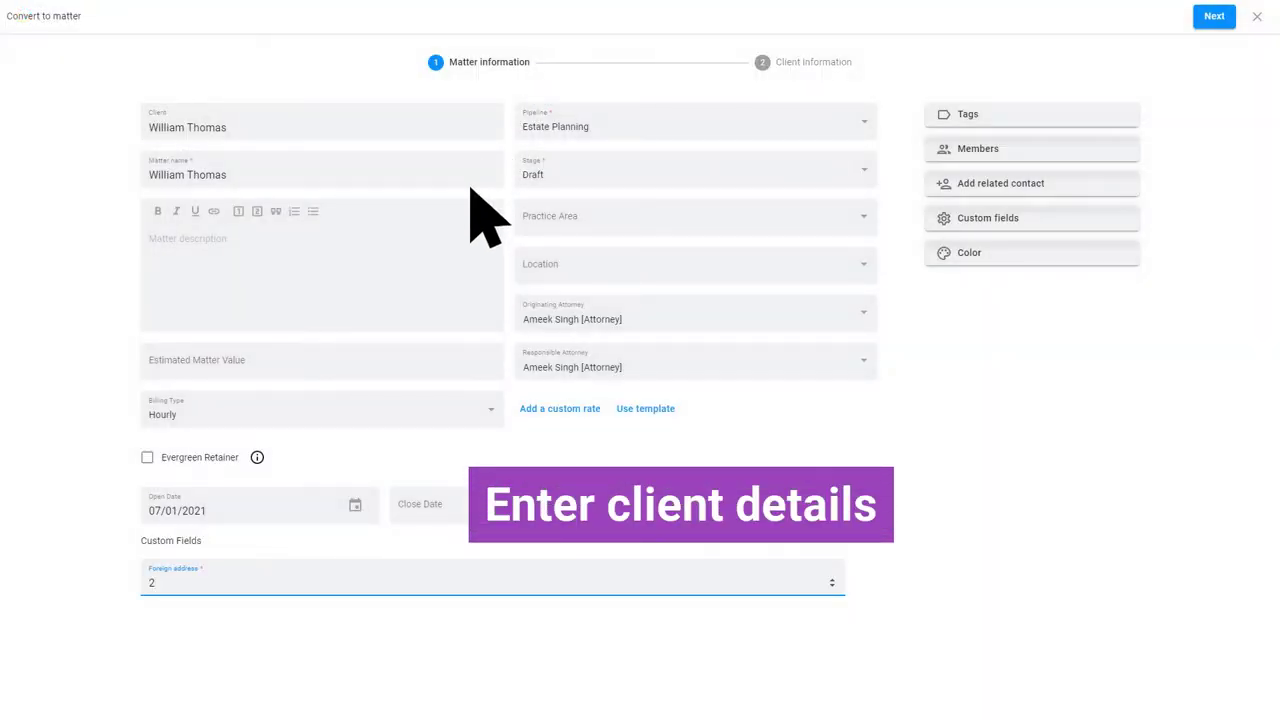
click(1212, 20)
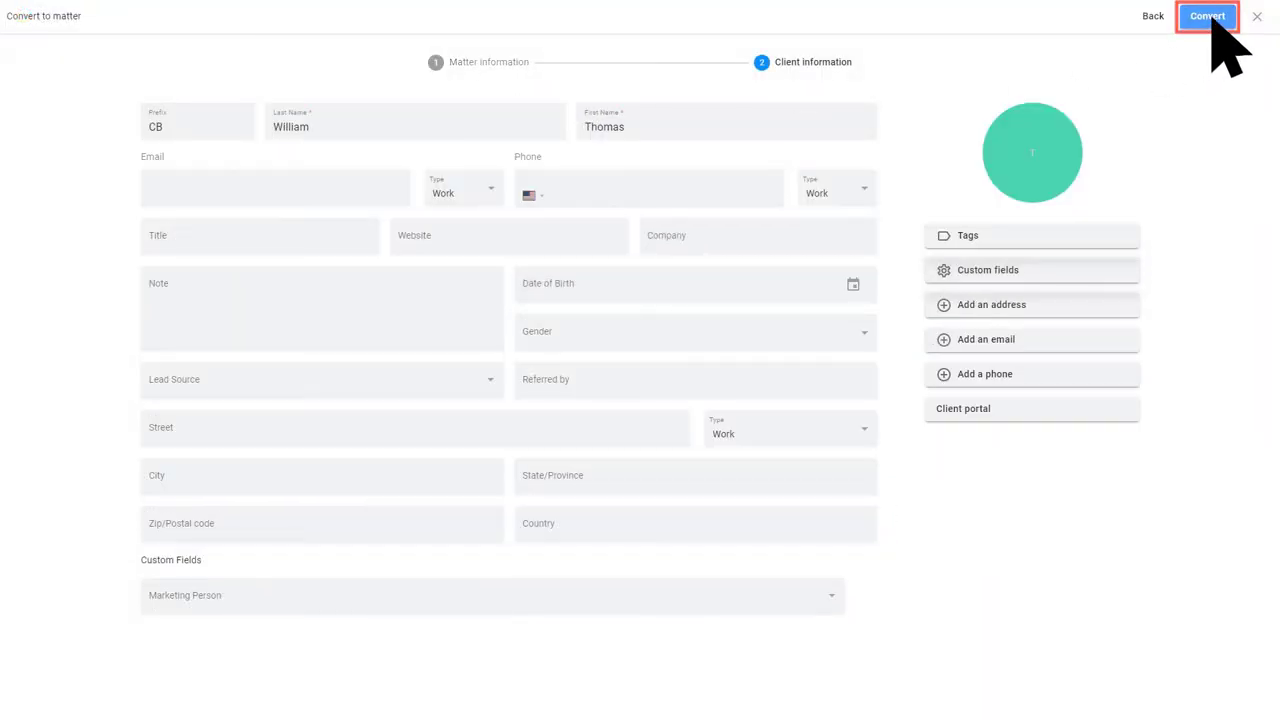
click(1207, 17)
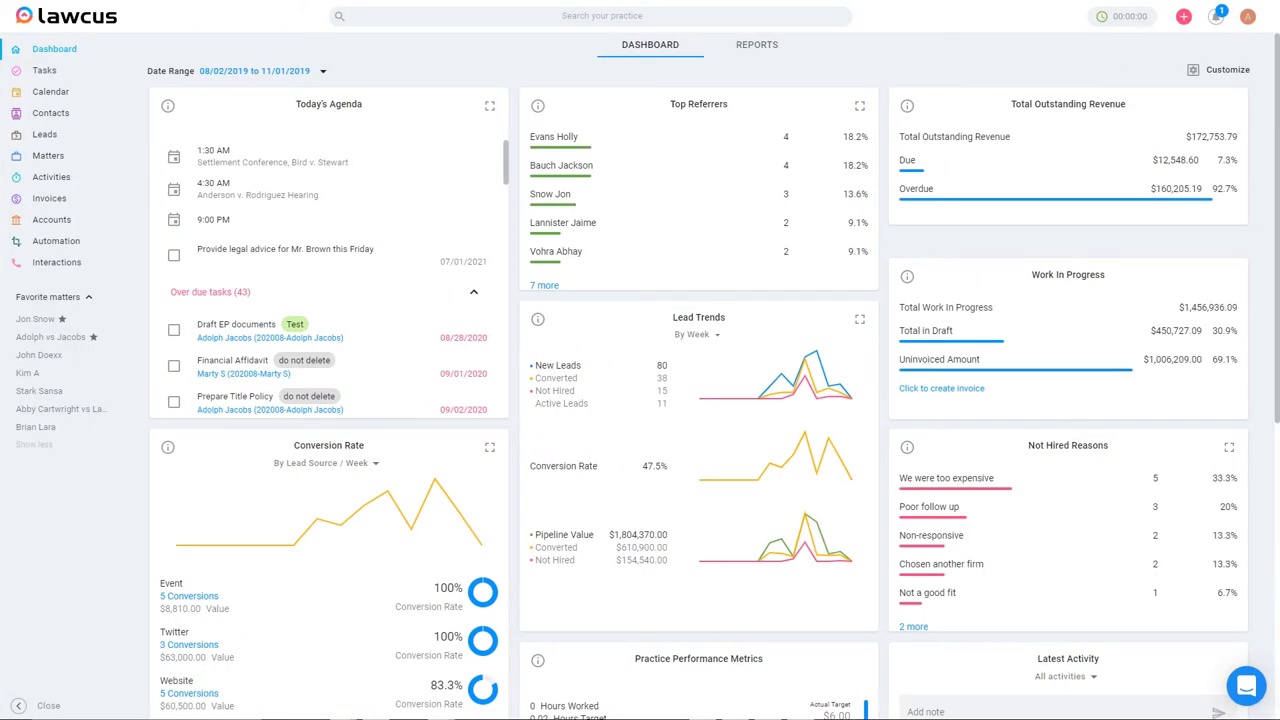
Go to the Estate Planning Matters board and check the + add menu
click(80, 157)
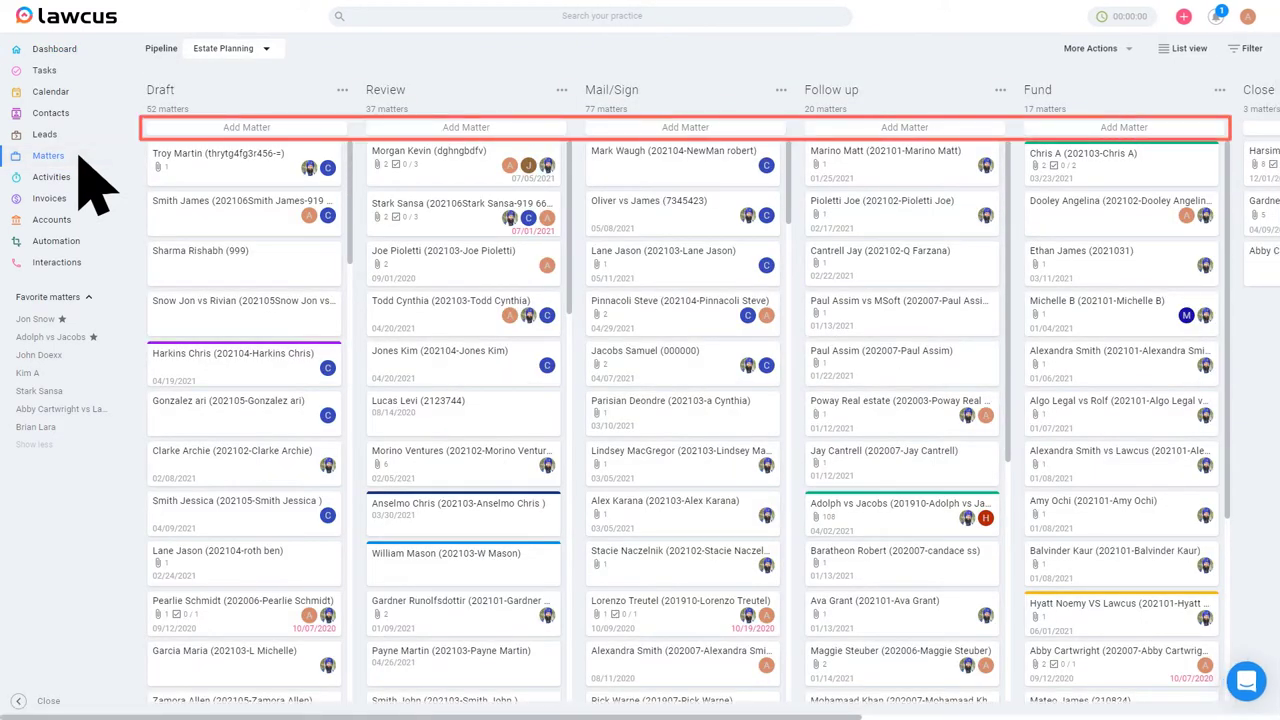
click(1184, 18)
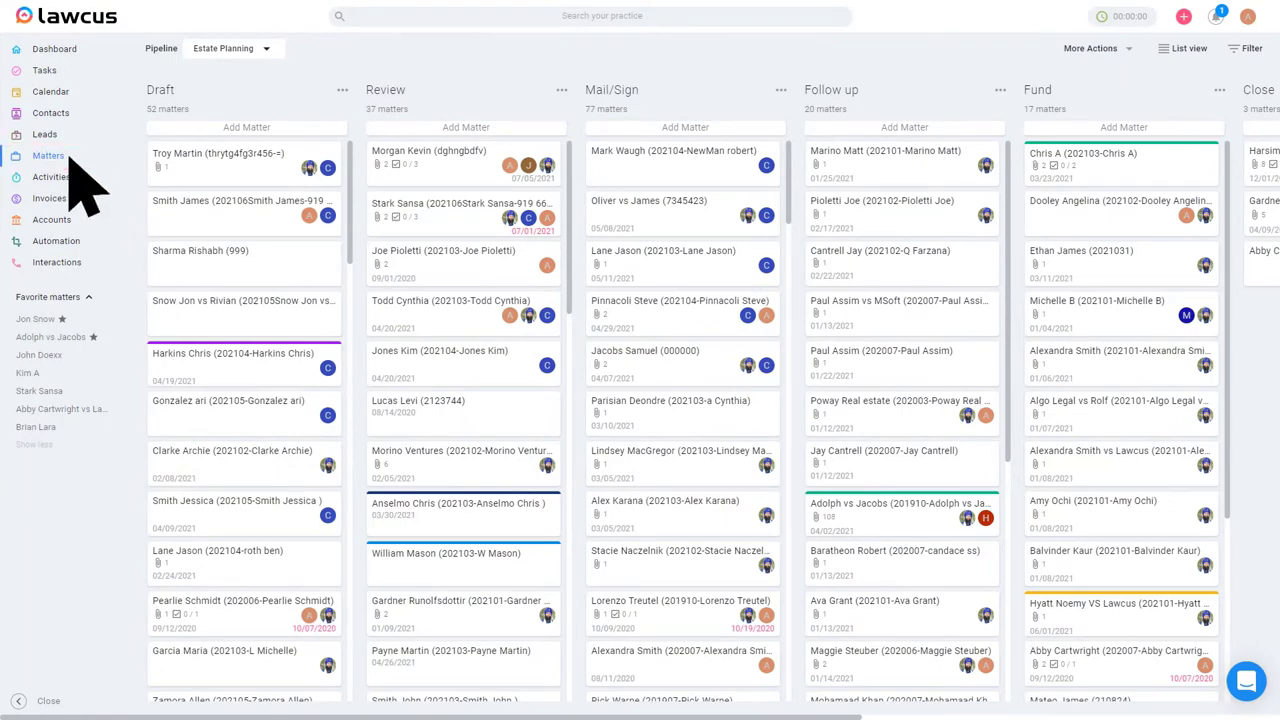
Update the Follow up matter's details unchanged and return to the Matters board
click(885, 265)
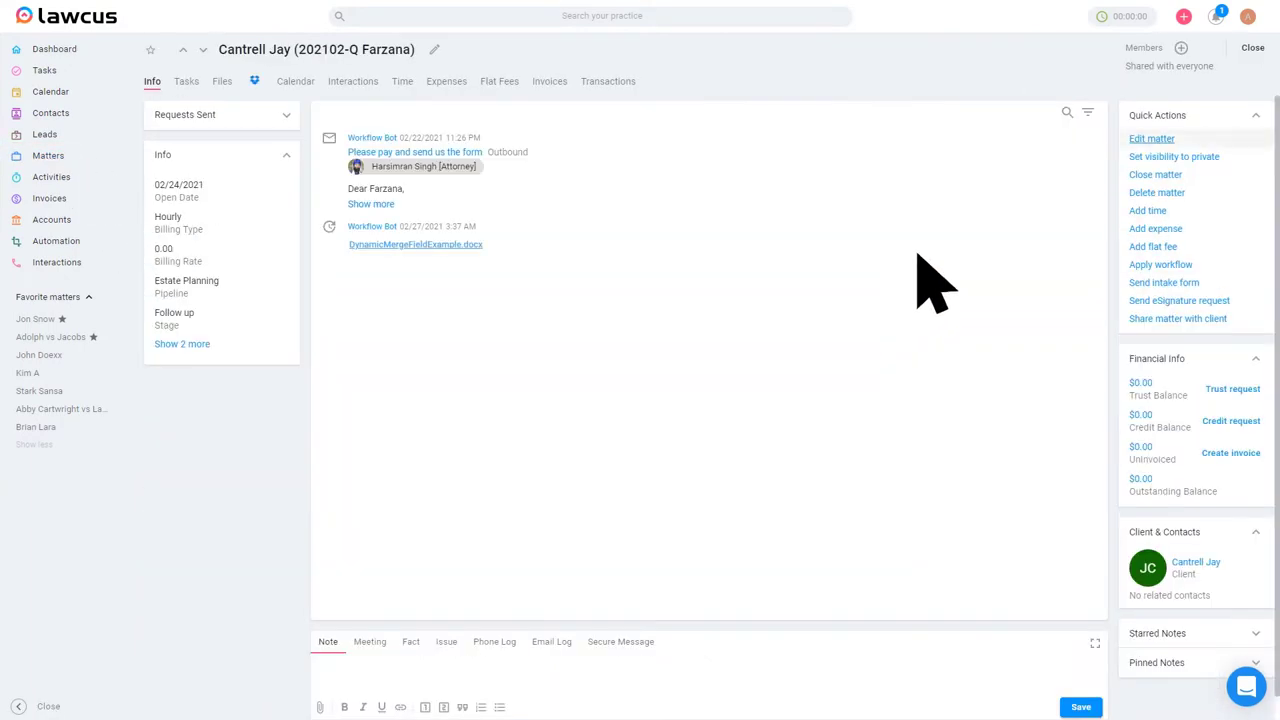
click(1166, 141)
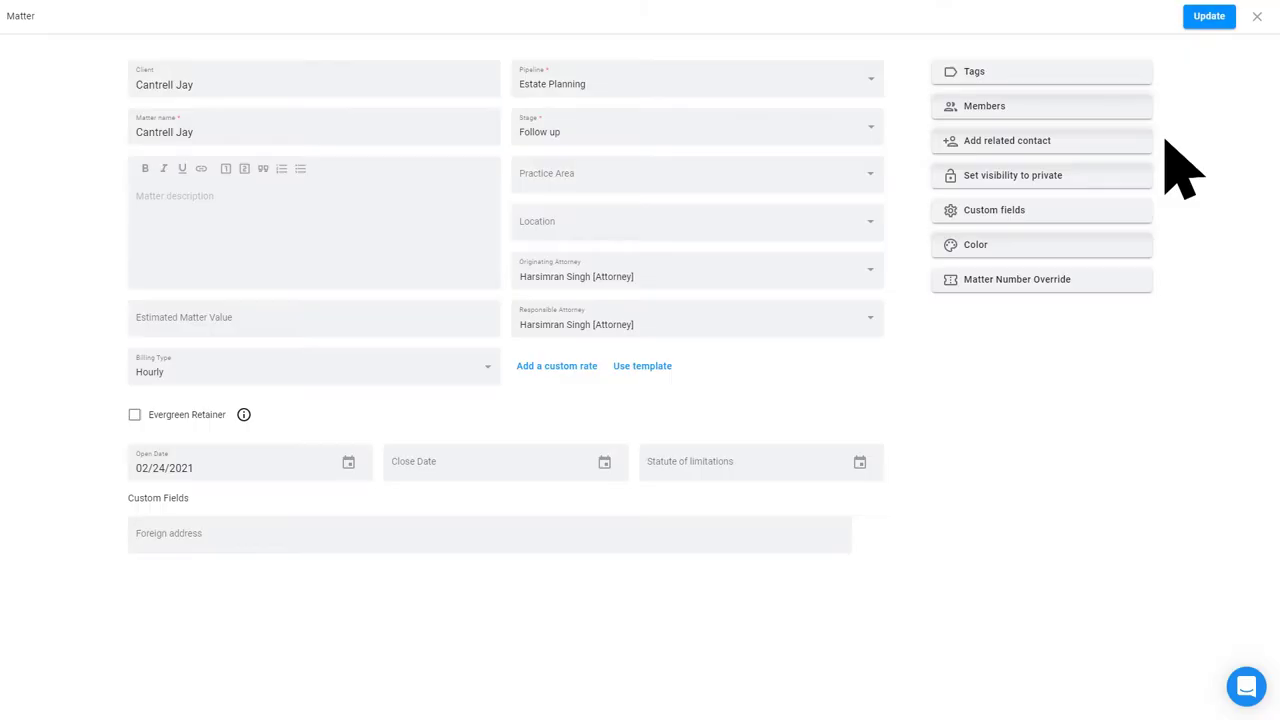
click(1208, 18)
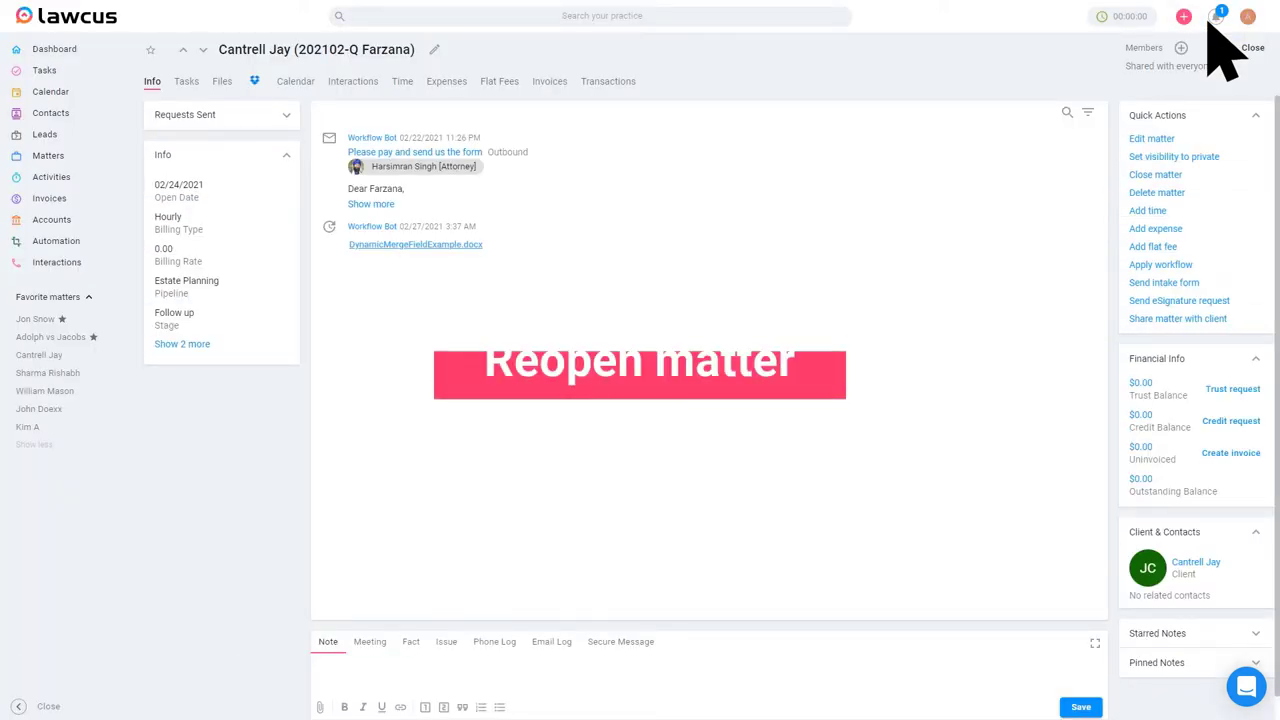
click(83, 158)
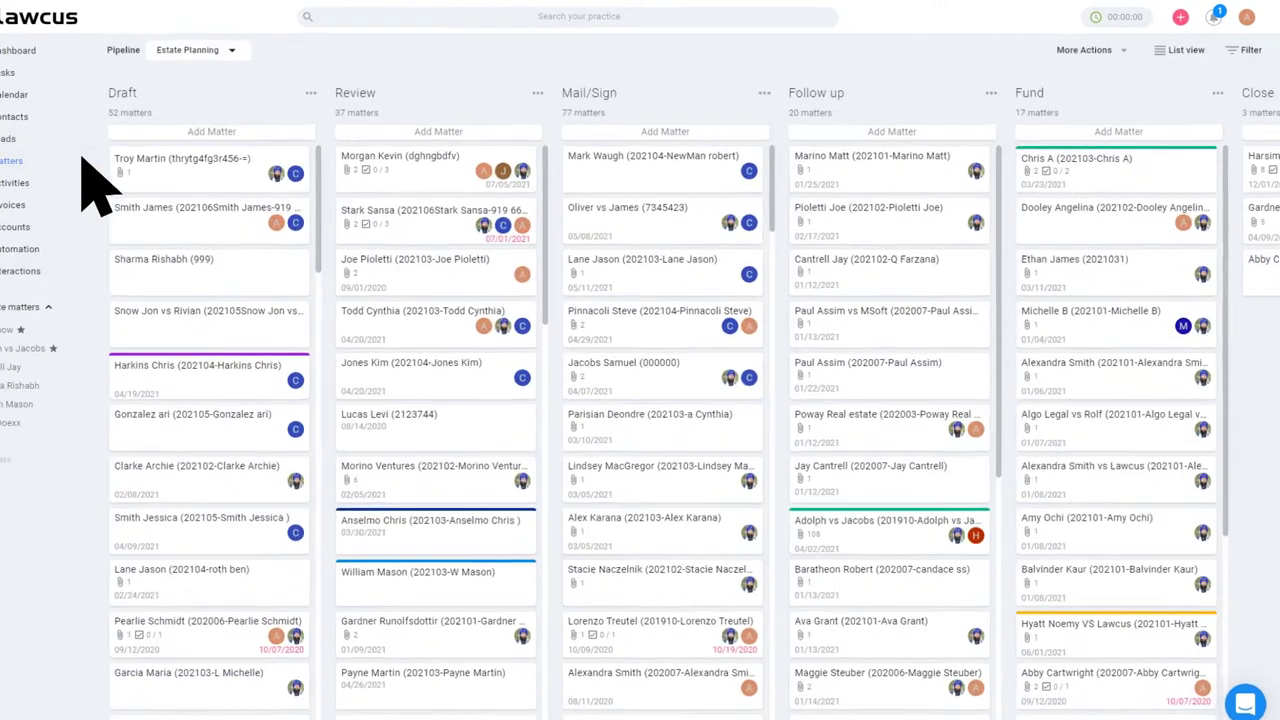
View closed matters from More Actions, go back, and switch to List view
click(1112, 47)
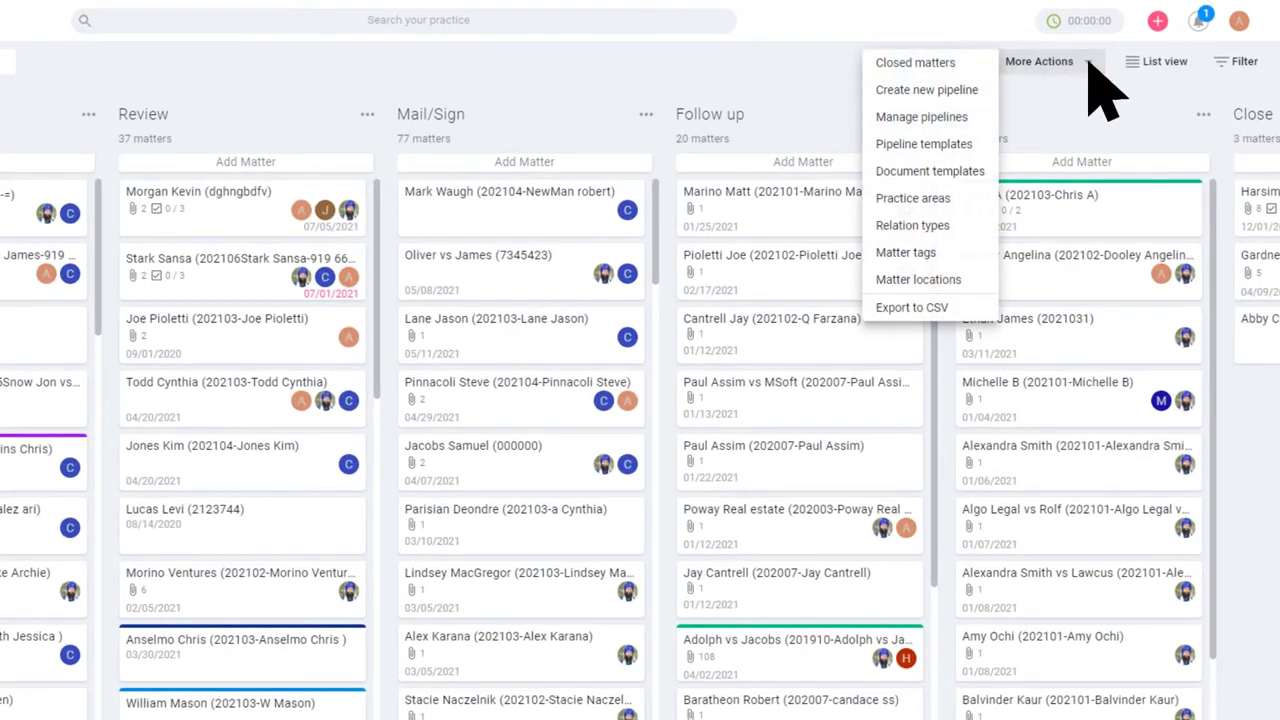
click(966, 65)
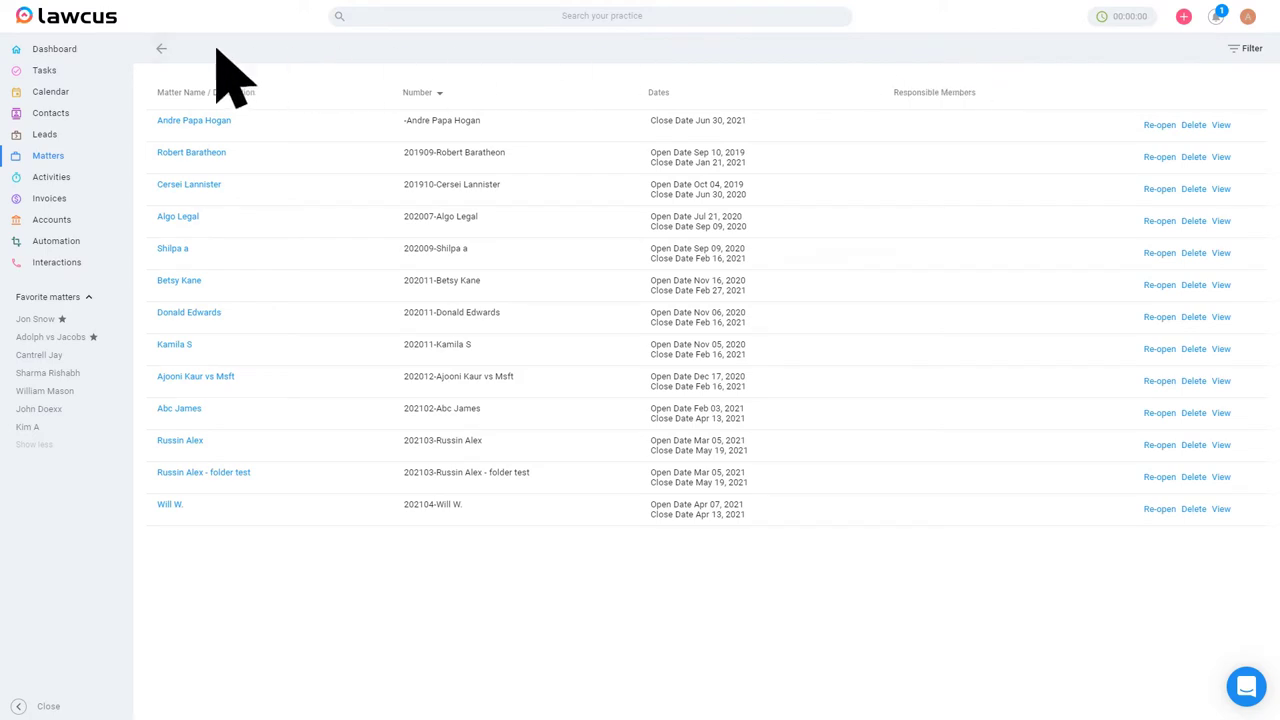
click(161, 48)
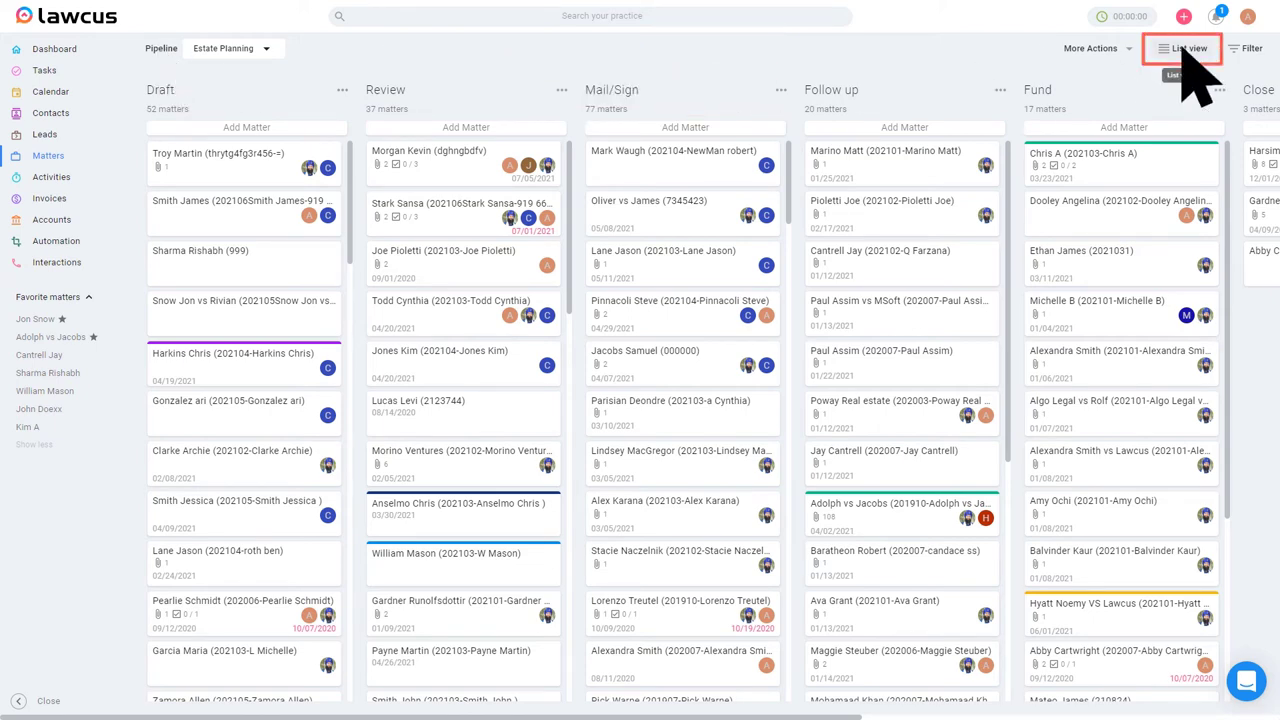
click(1184, 58)
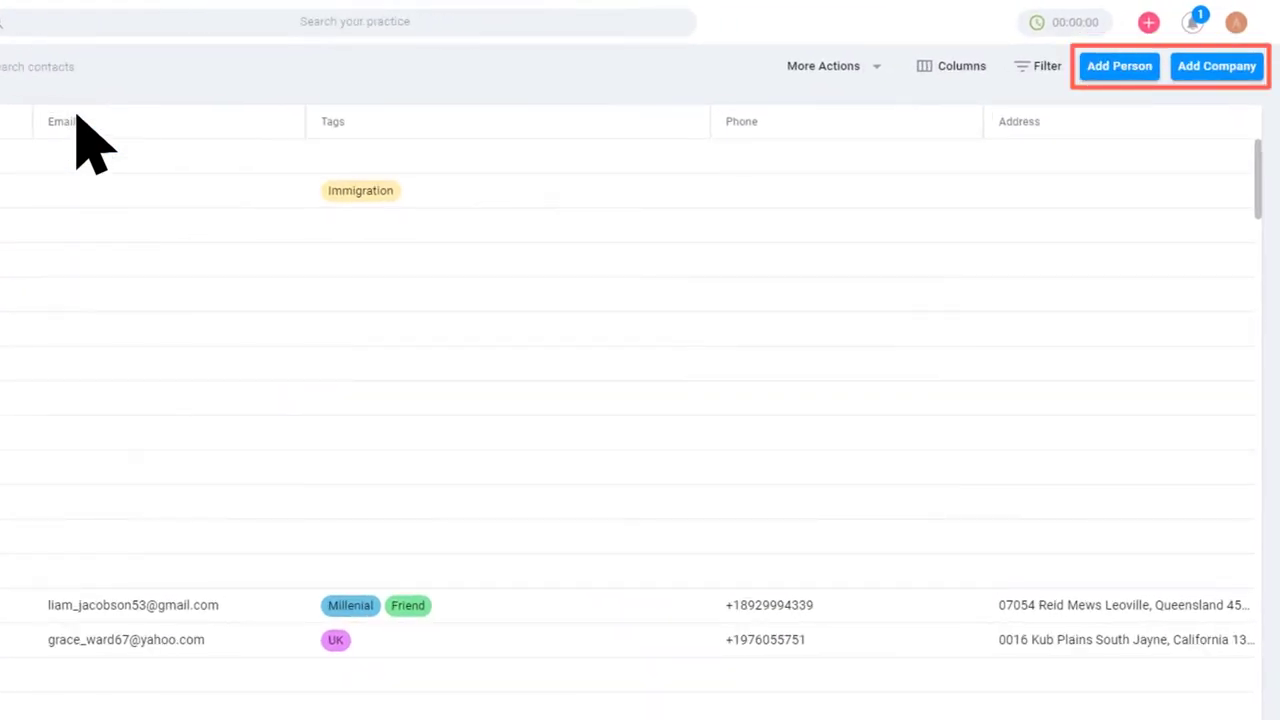
Start a new person contact and add the Family tag to it
click(1118, 68)
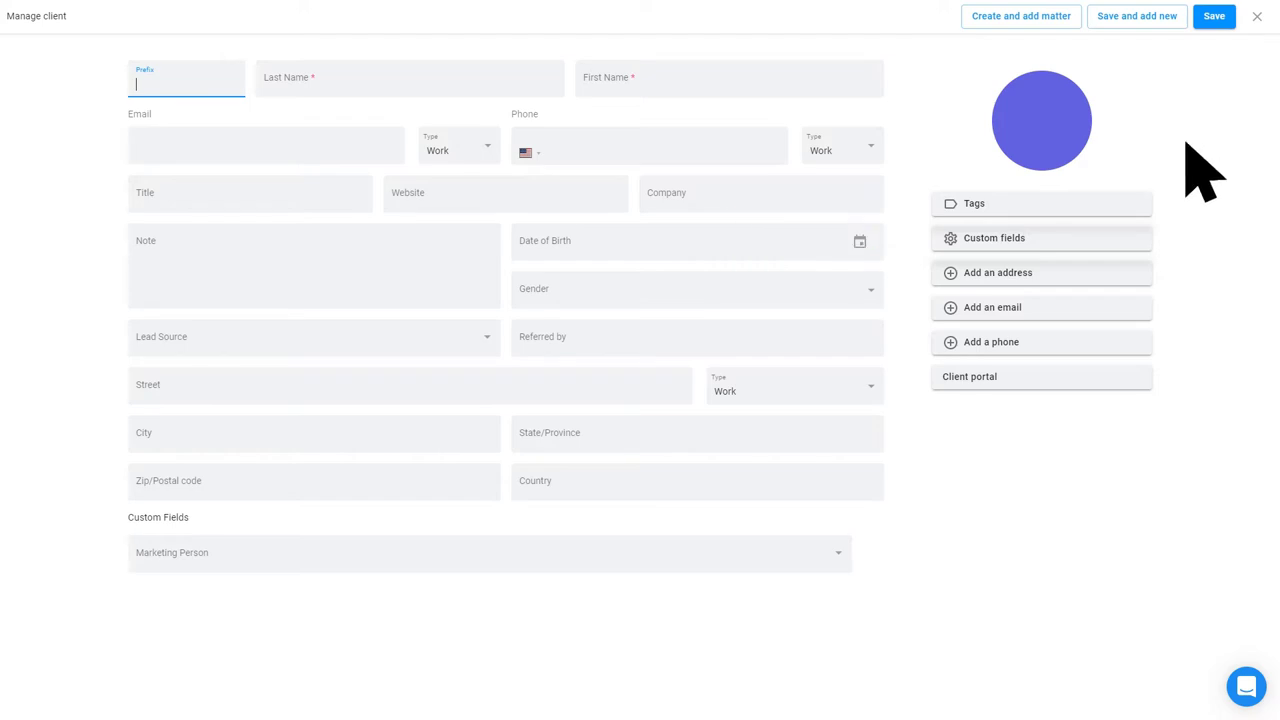
click(1078, 205)
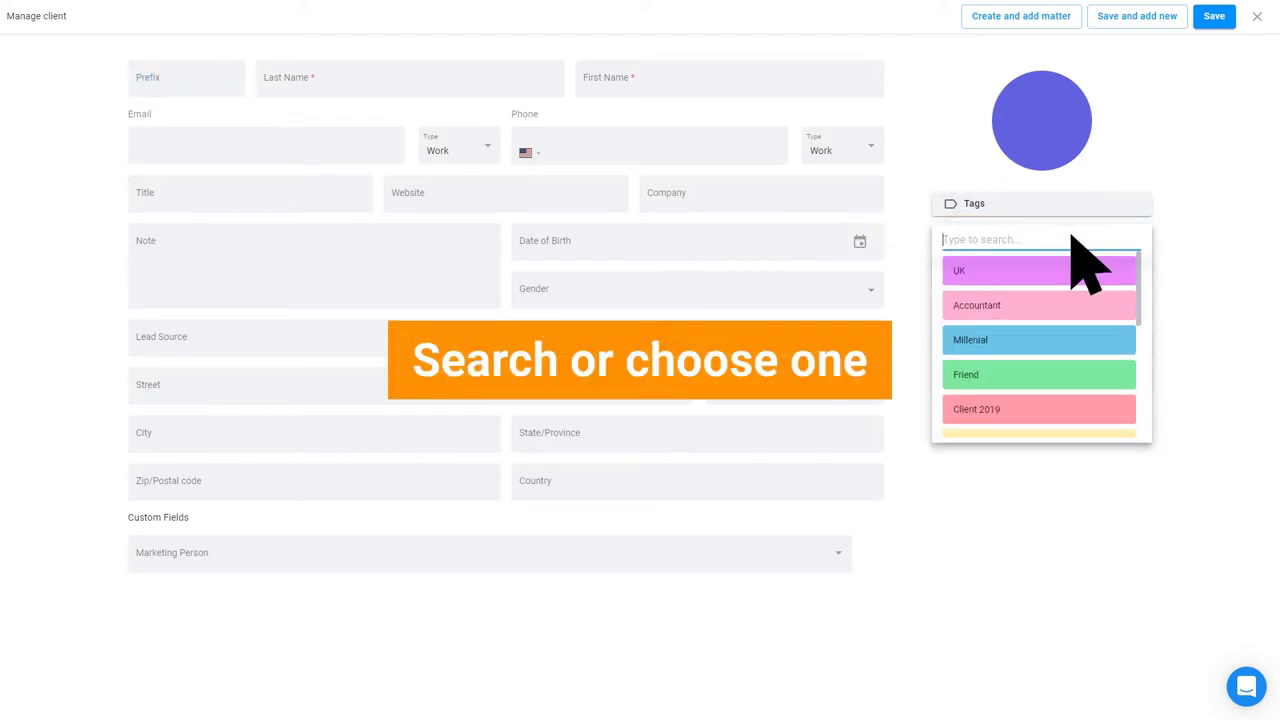
text(Fa)
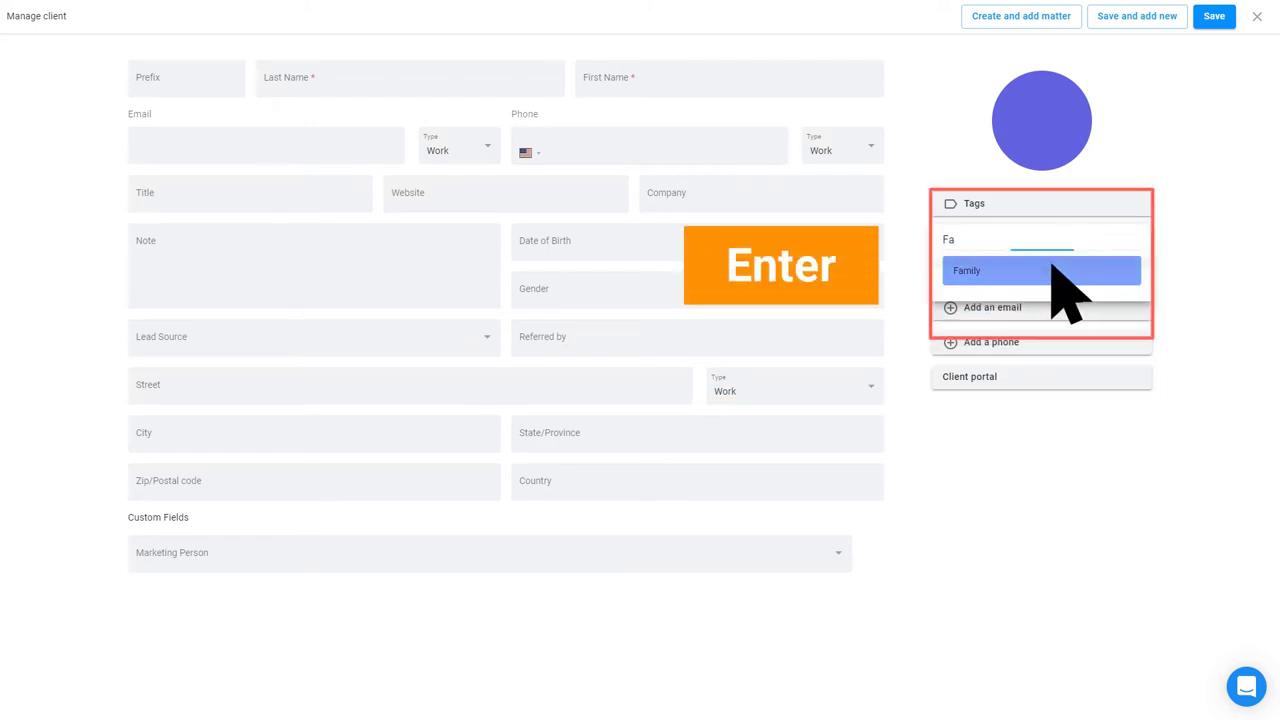
key(Return)
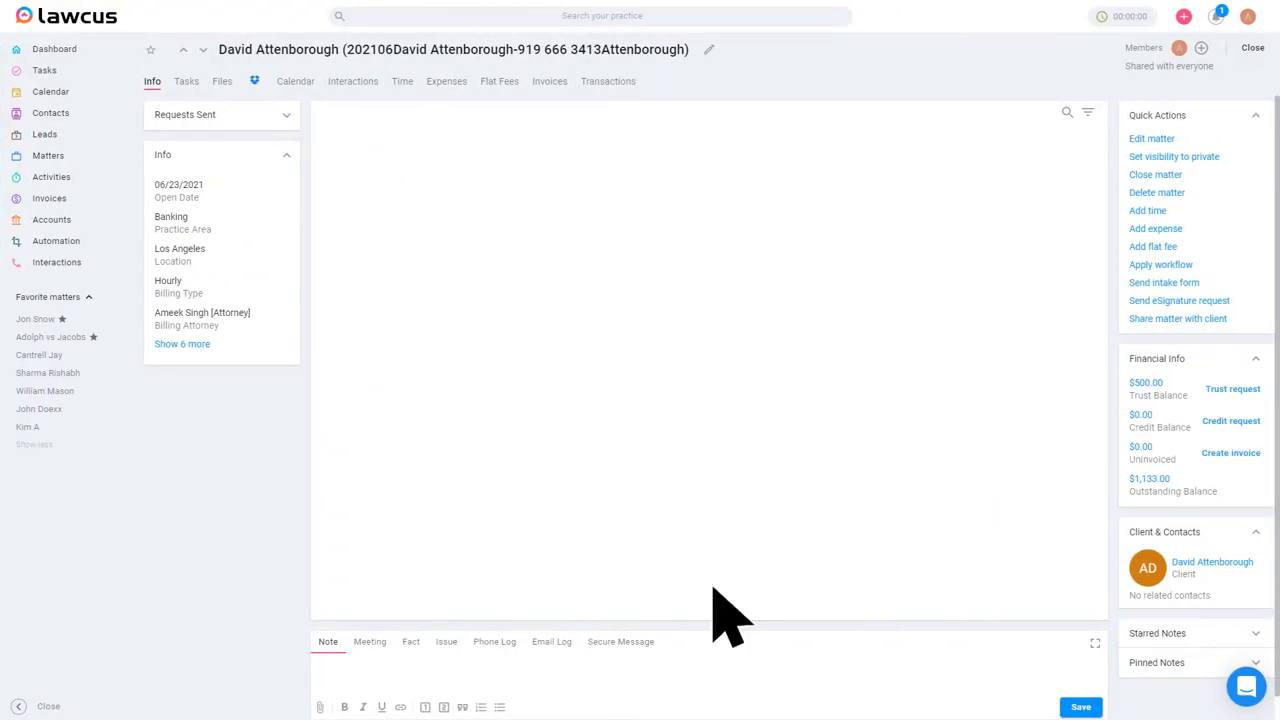
Upload DA doc.docx to the matter's note and search for comment share recipients
click(320, 707)
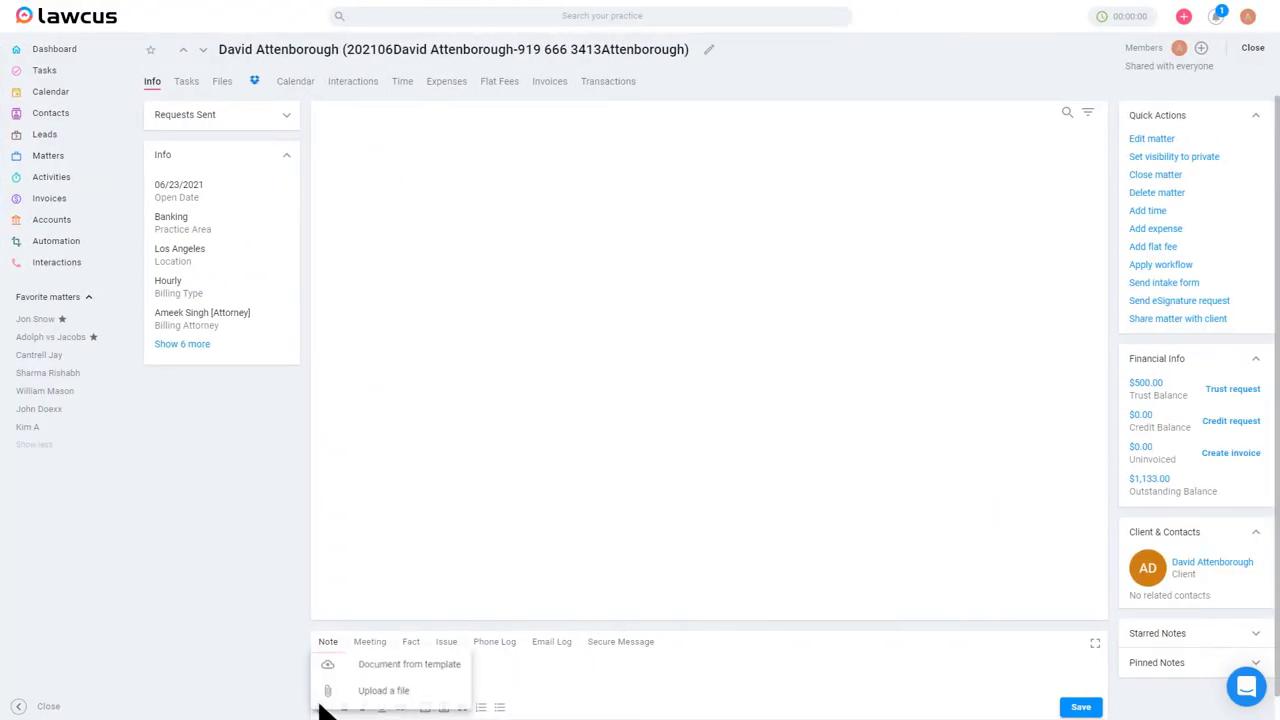
click(390, 691)
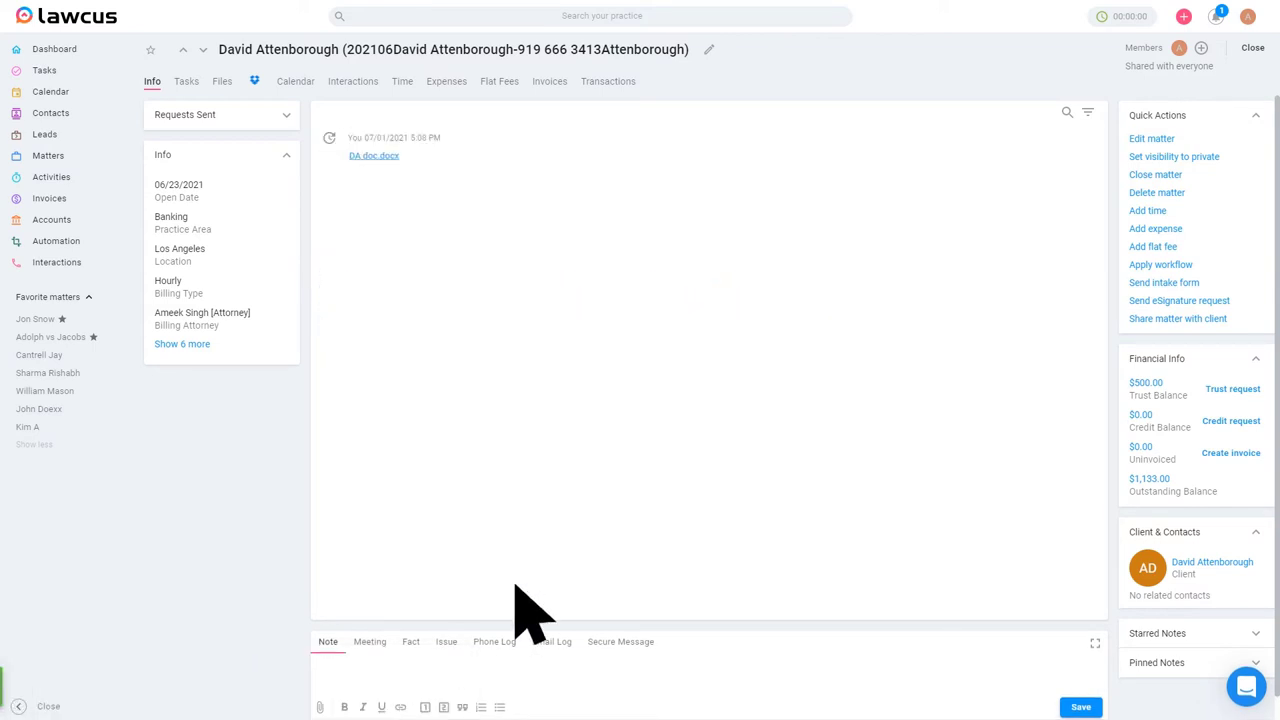
click(1043, 133)
click(860, 195)
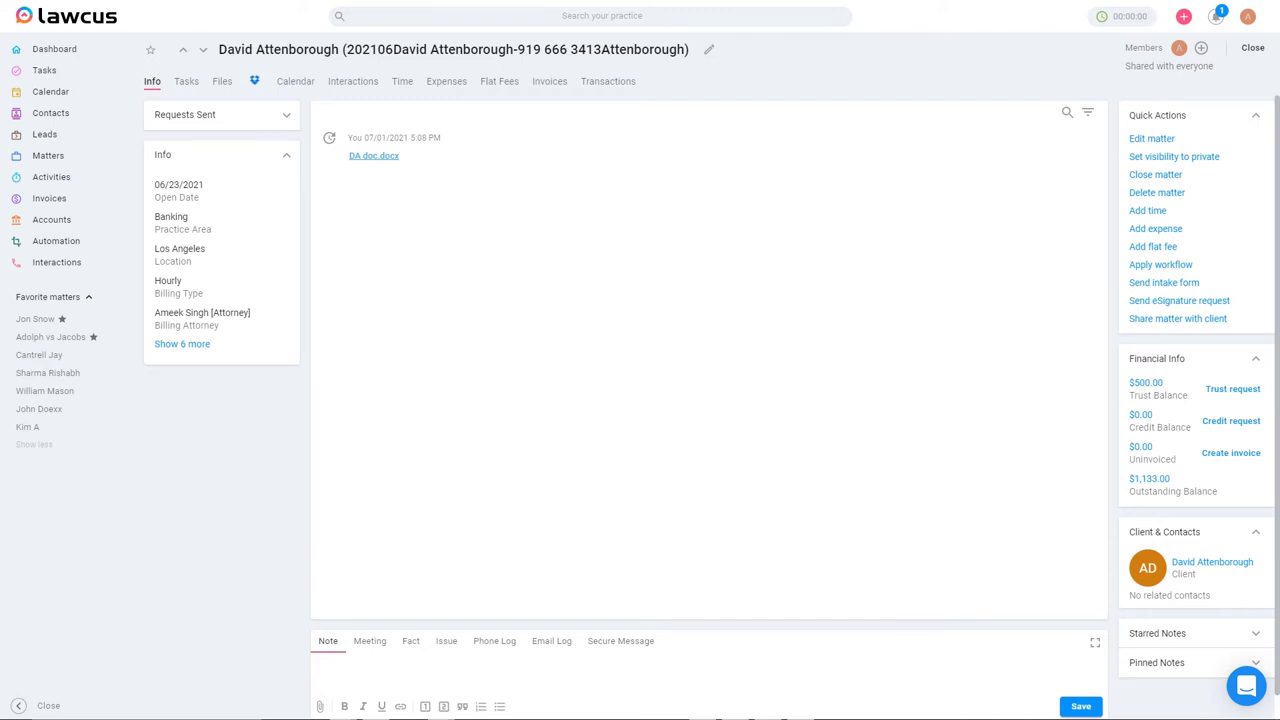
Enable the Email and Calendar integration under Apps & Integrations, then view the July 2021 calendar
click(1248, 16)
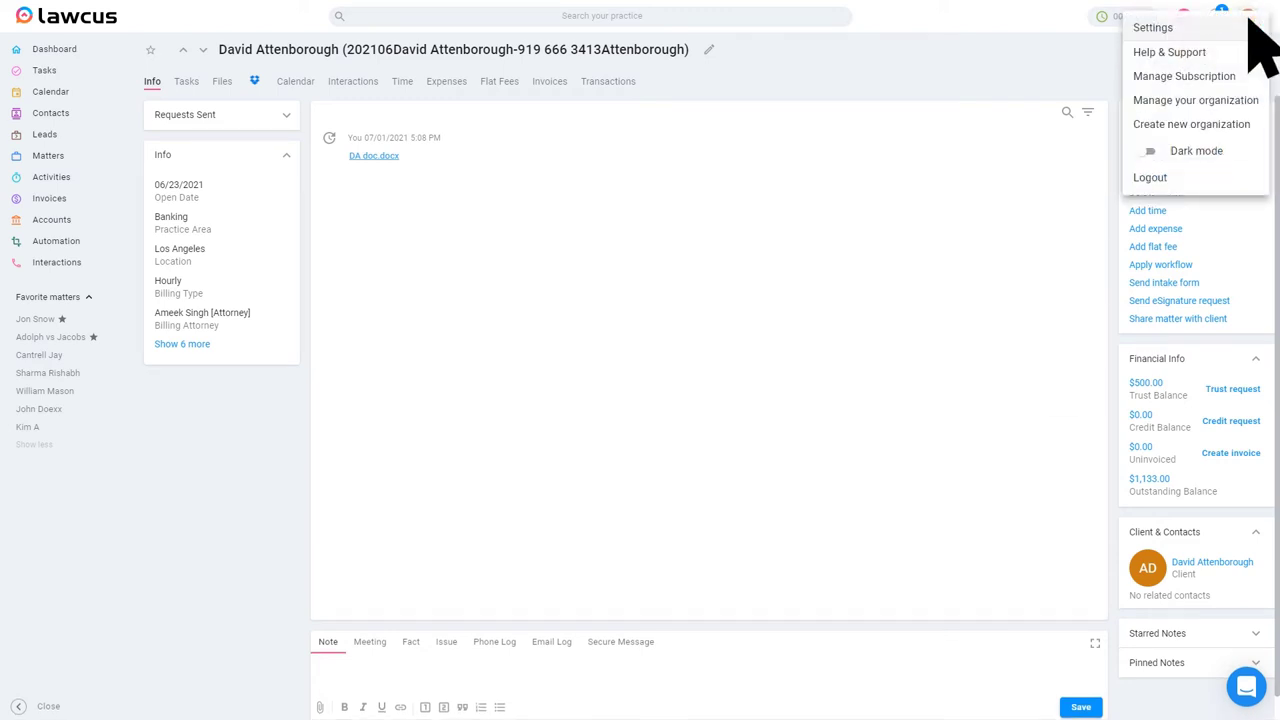
click(1200, 30)
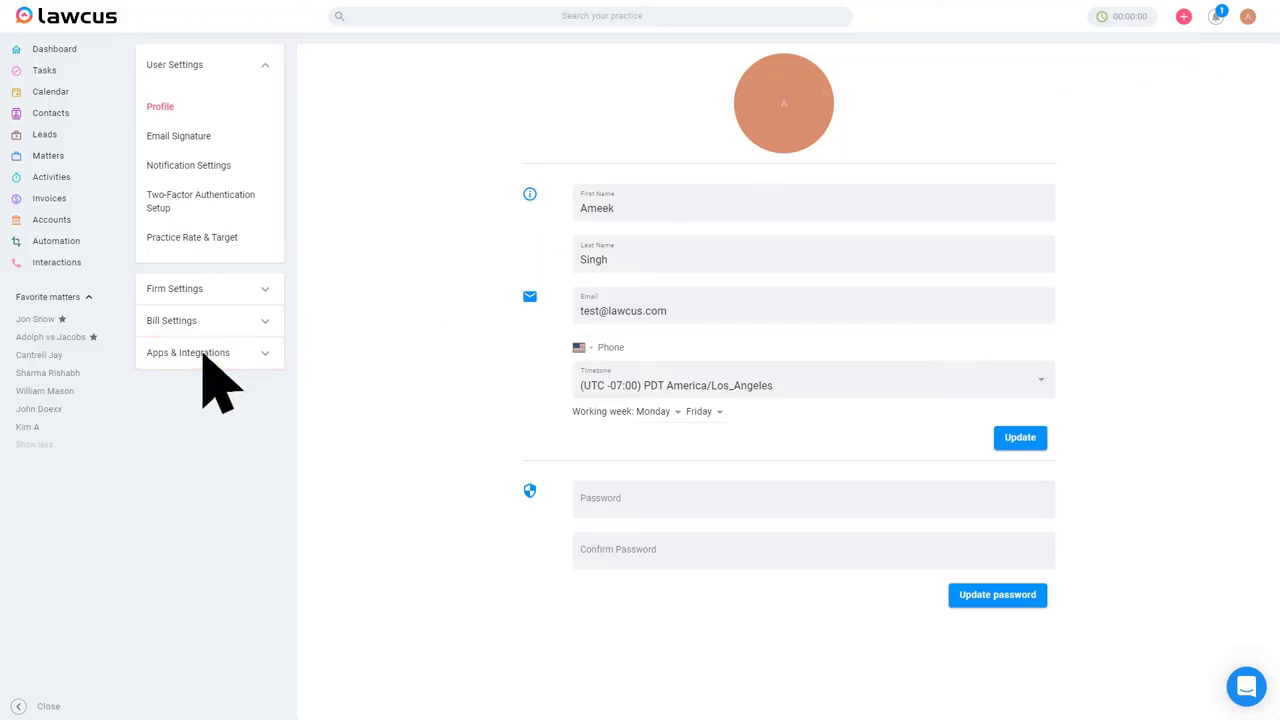
click(203, 355)
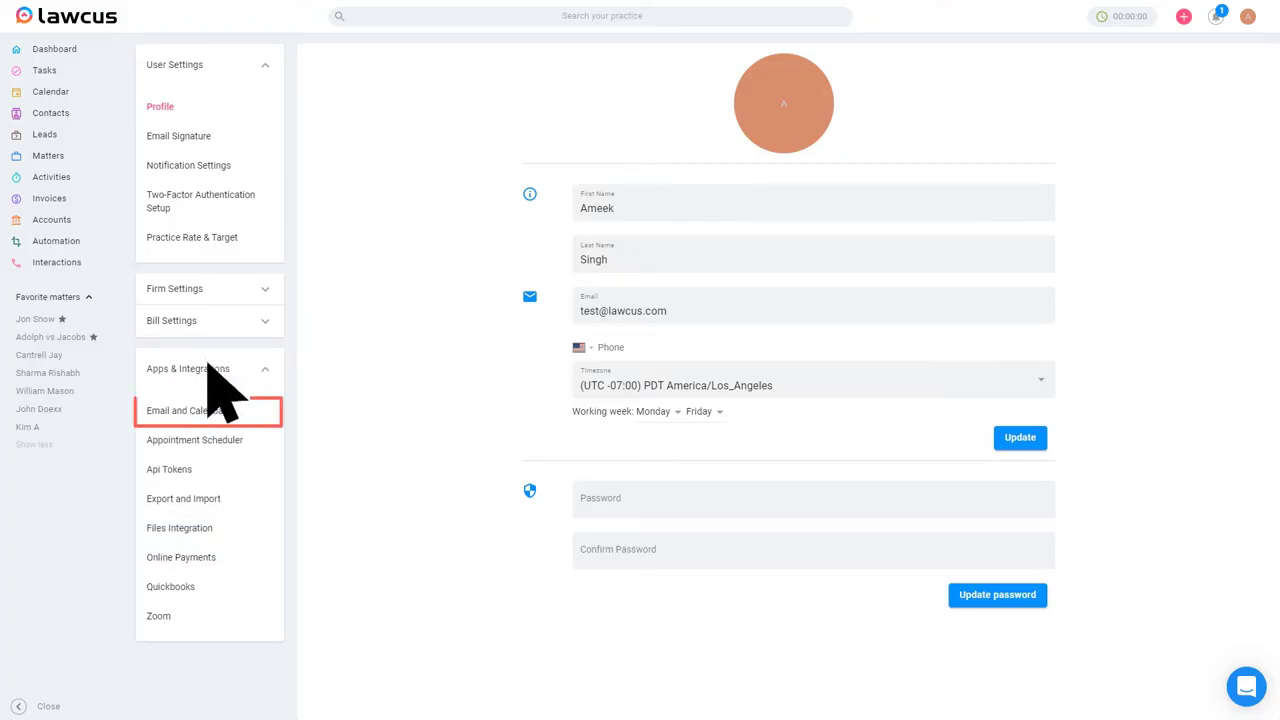
click(230, 415)
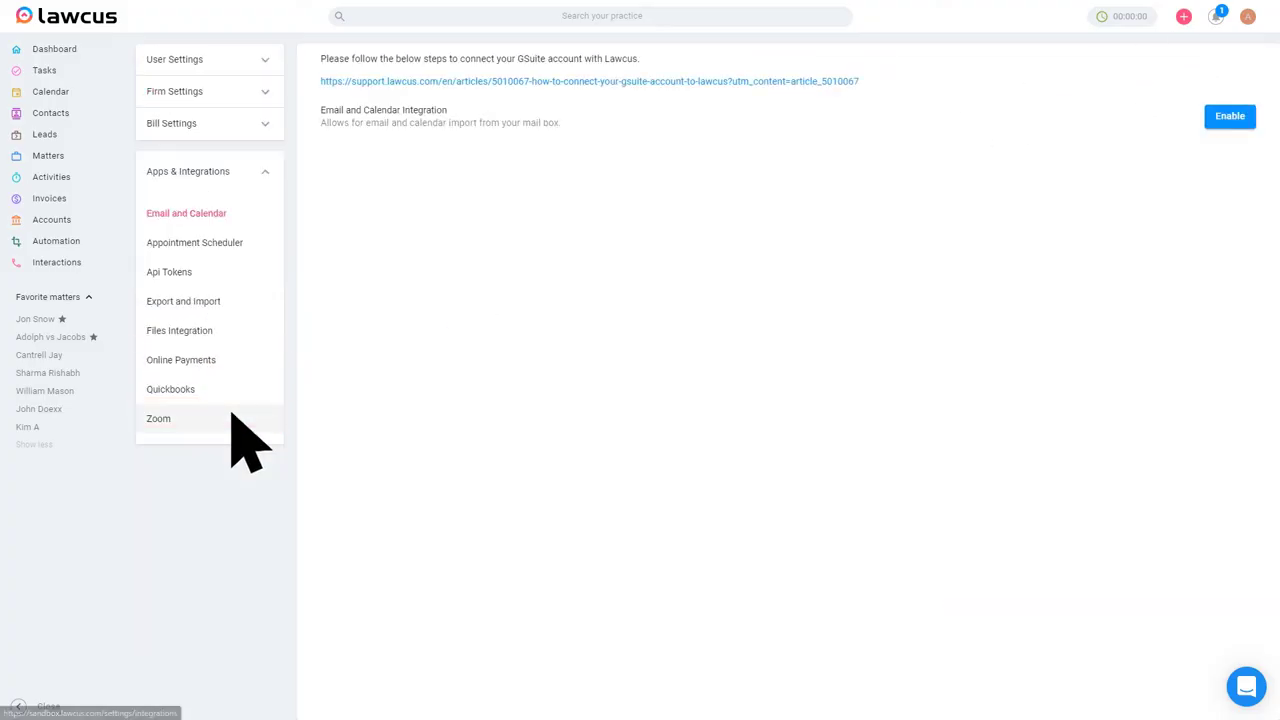
click(1230, 117)
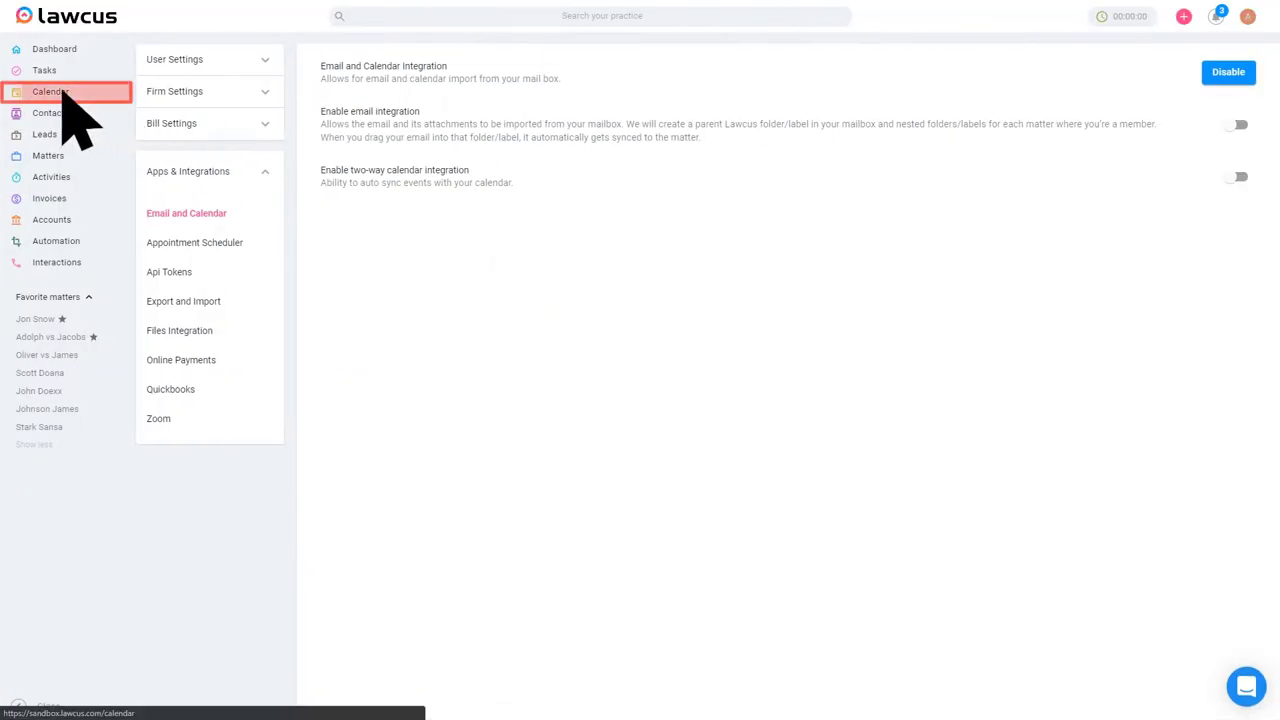
click(55, 93)
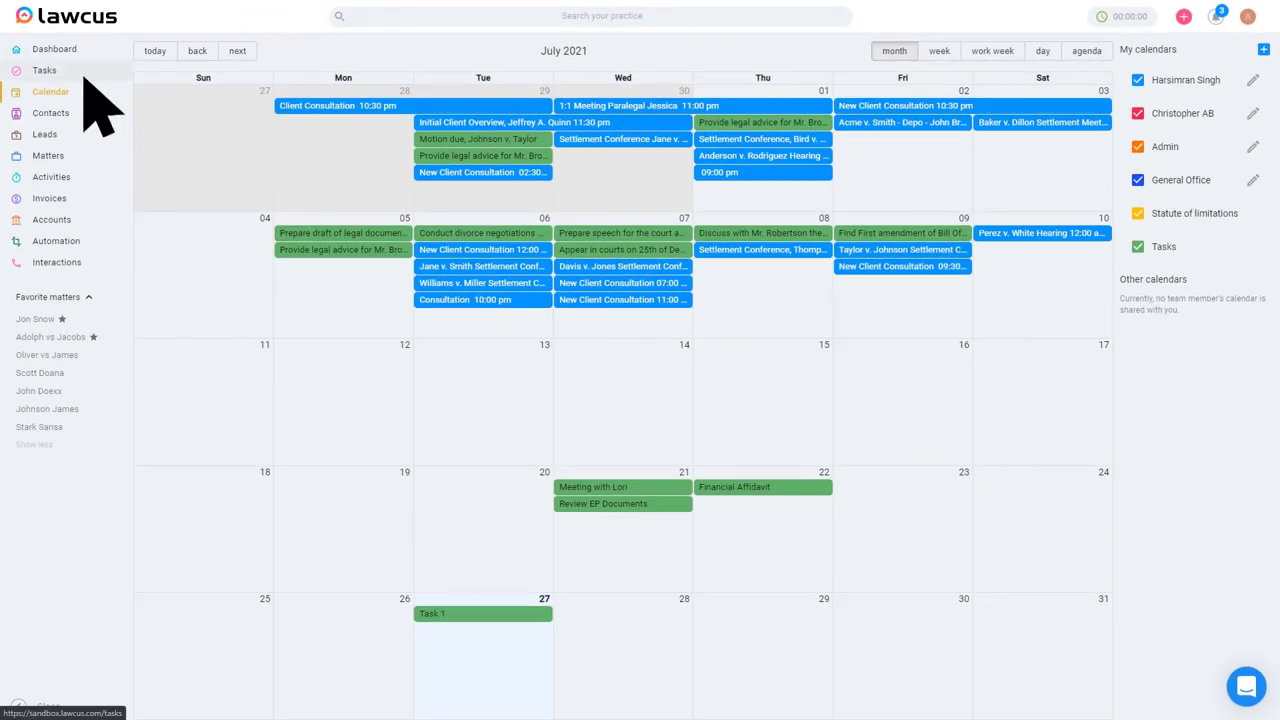
From a new task, add a time entry and a Rate 200 expense to the client's matter
click(83, 72)
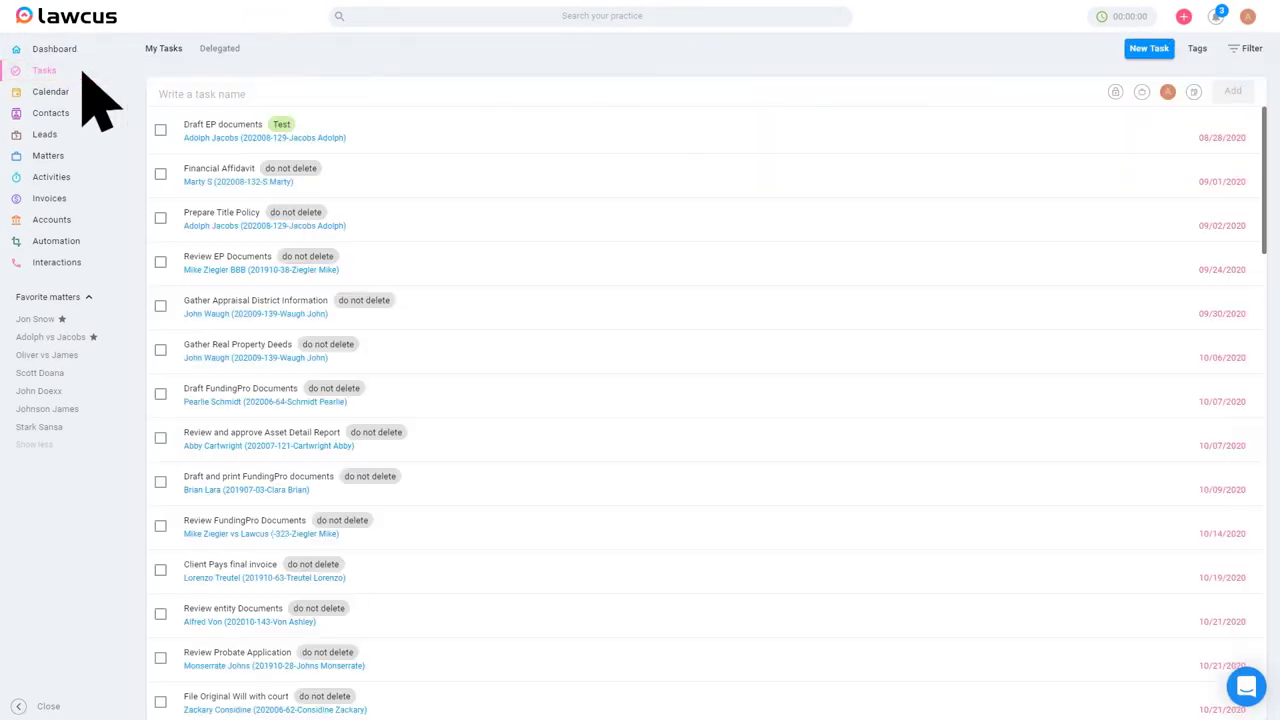
click(1152, 50)
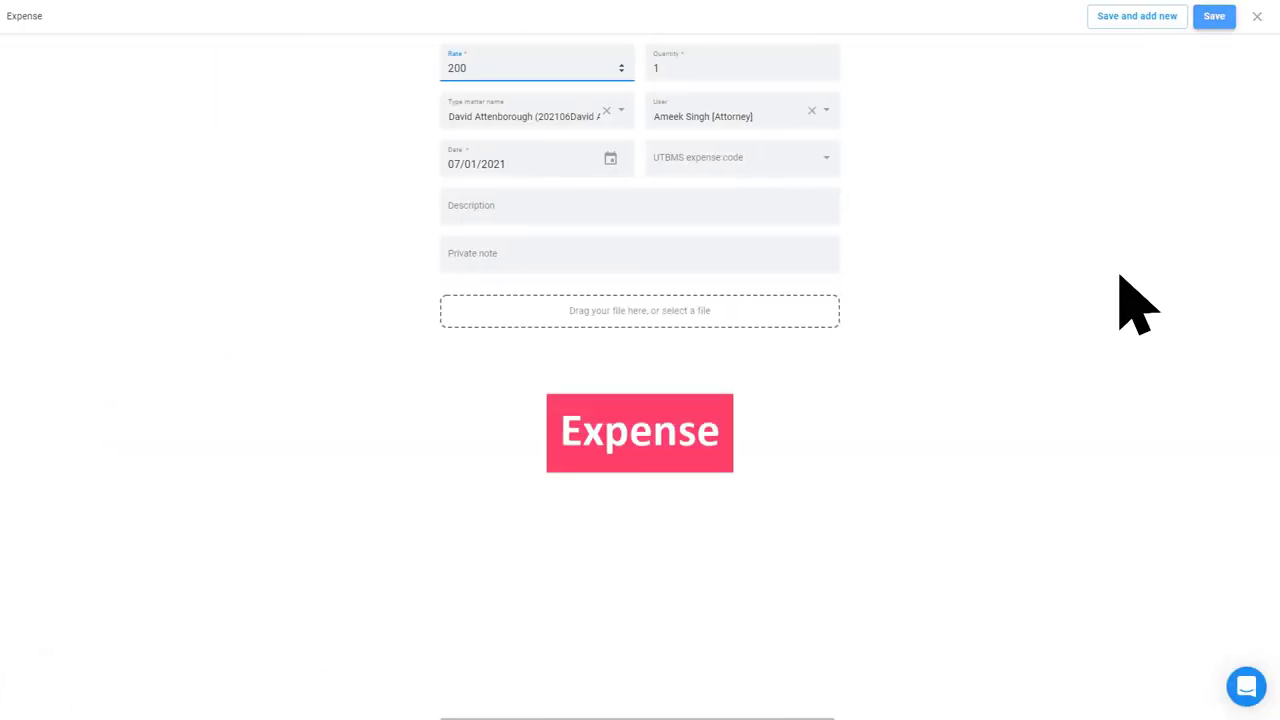
click(1214, 17)
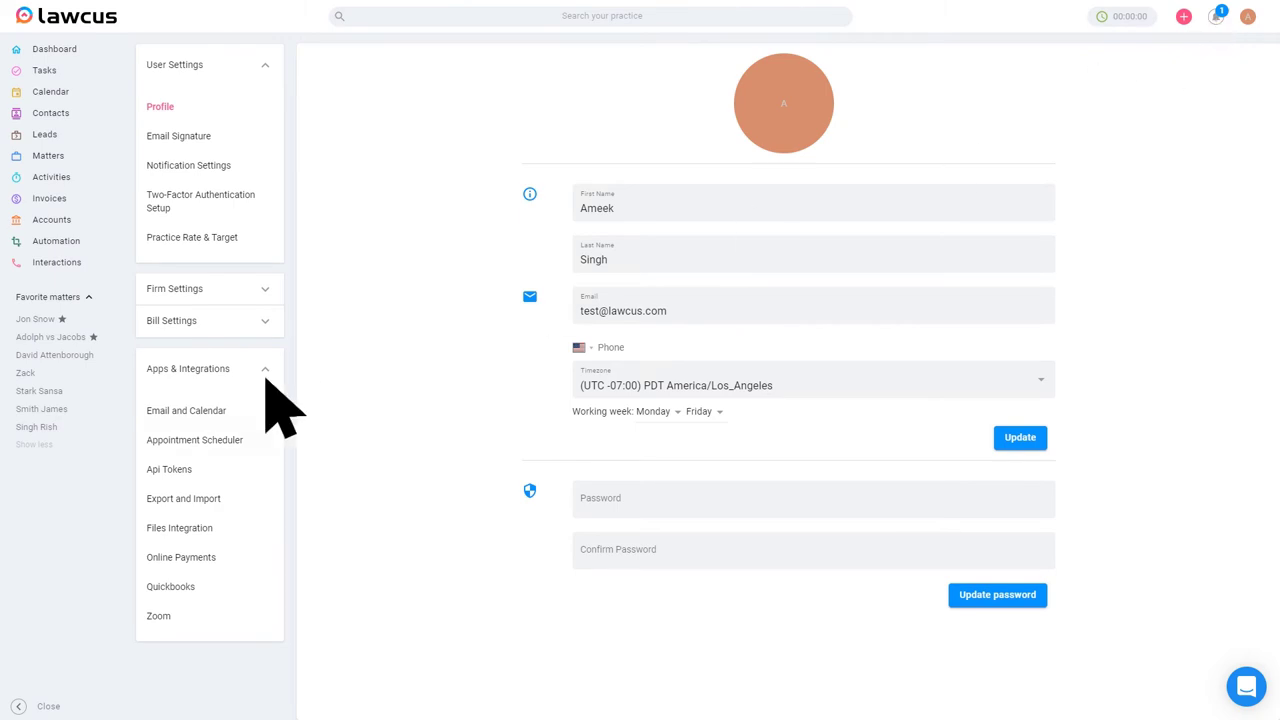
click(236, 590)
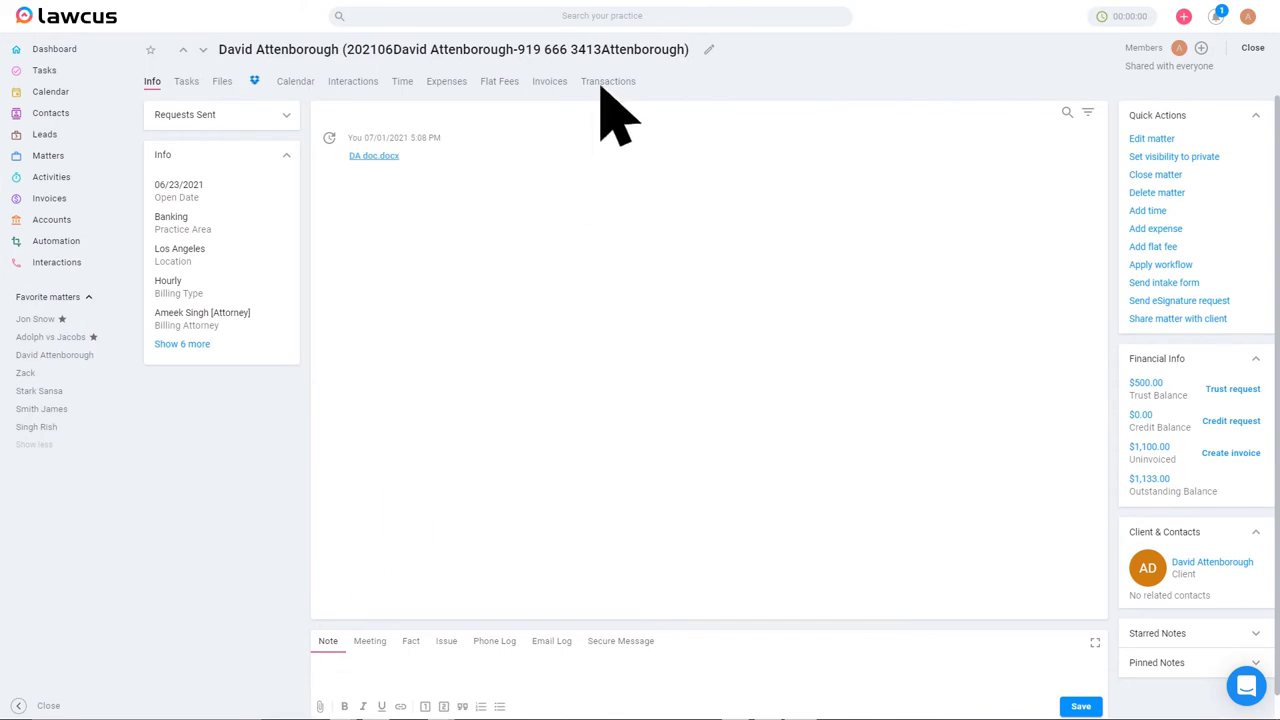
Deposit $1,500 into the matter's trust account, bringing its trust balance to $2,000.00
click(603, 84)
click(230, 119)
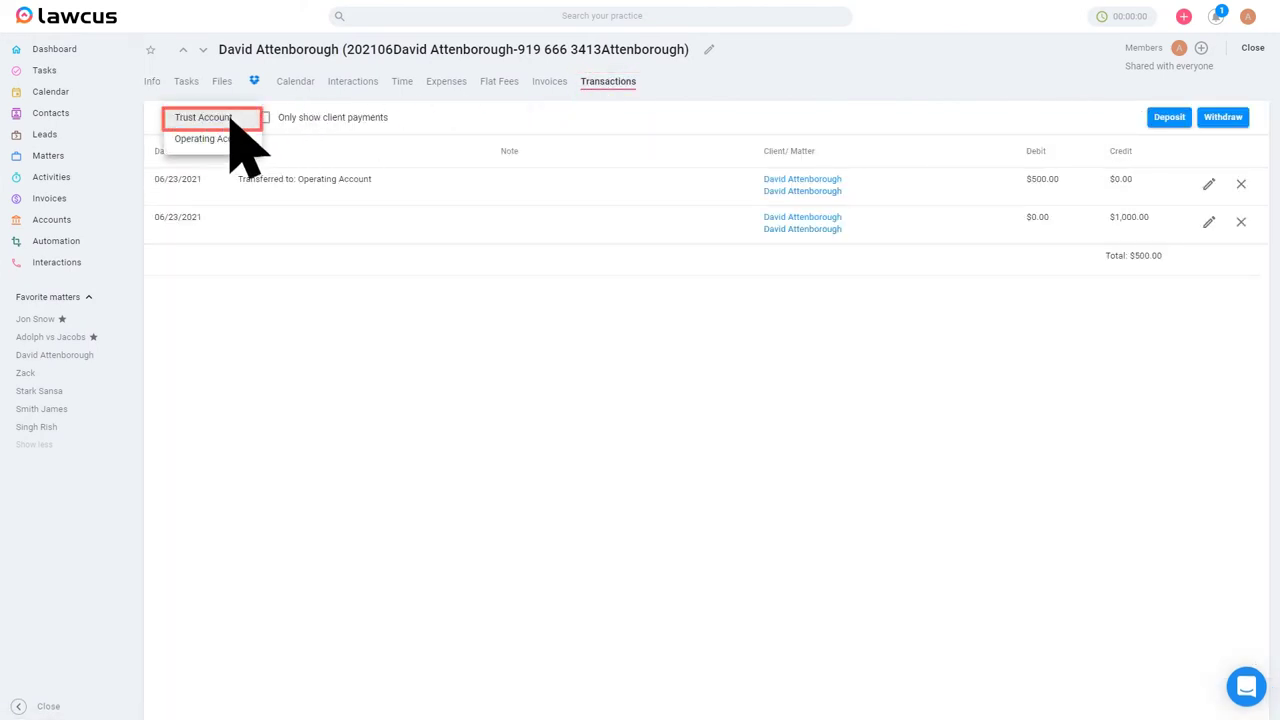
click(230, 119)
click(1168, 118)
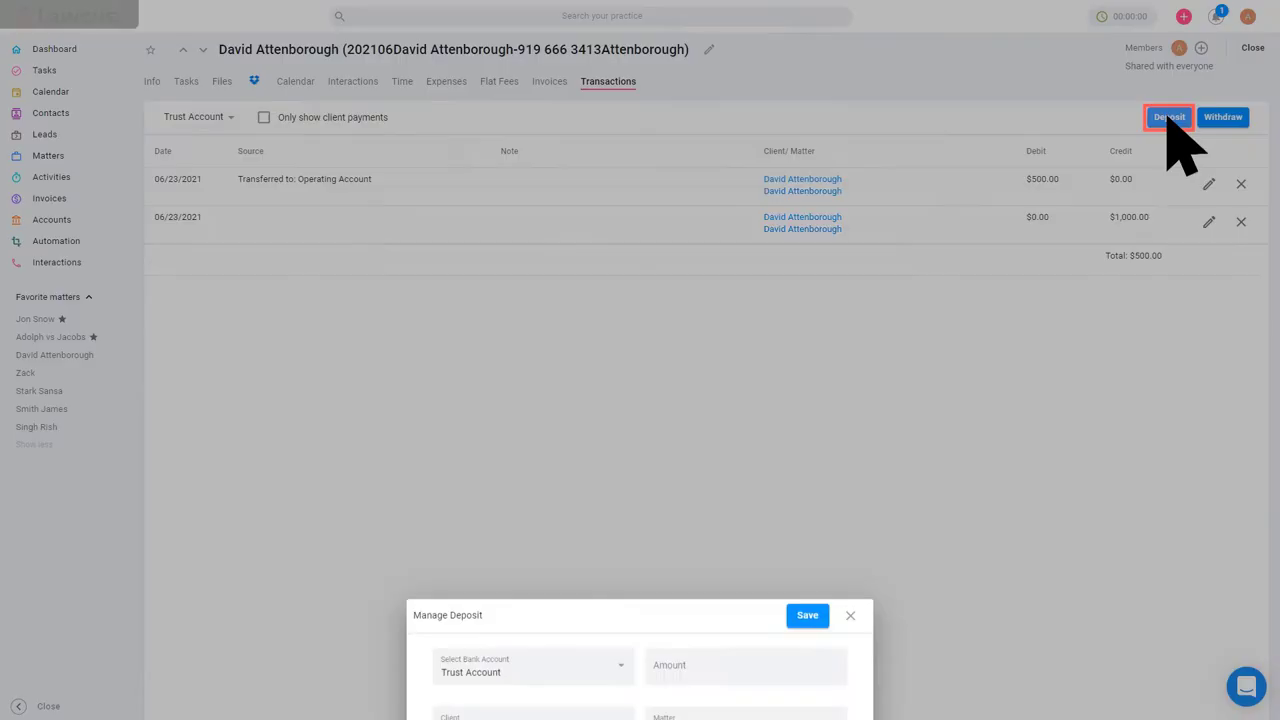
click(792, 208)
text(1)
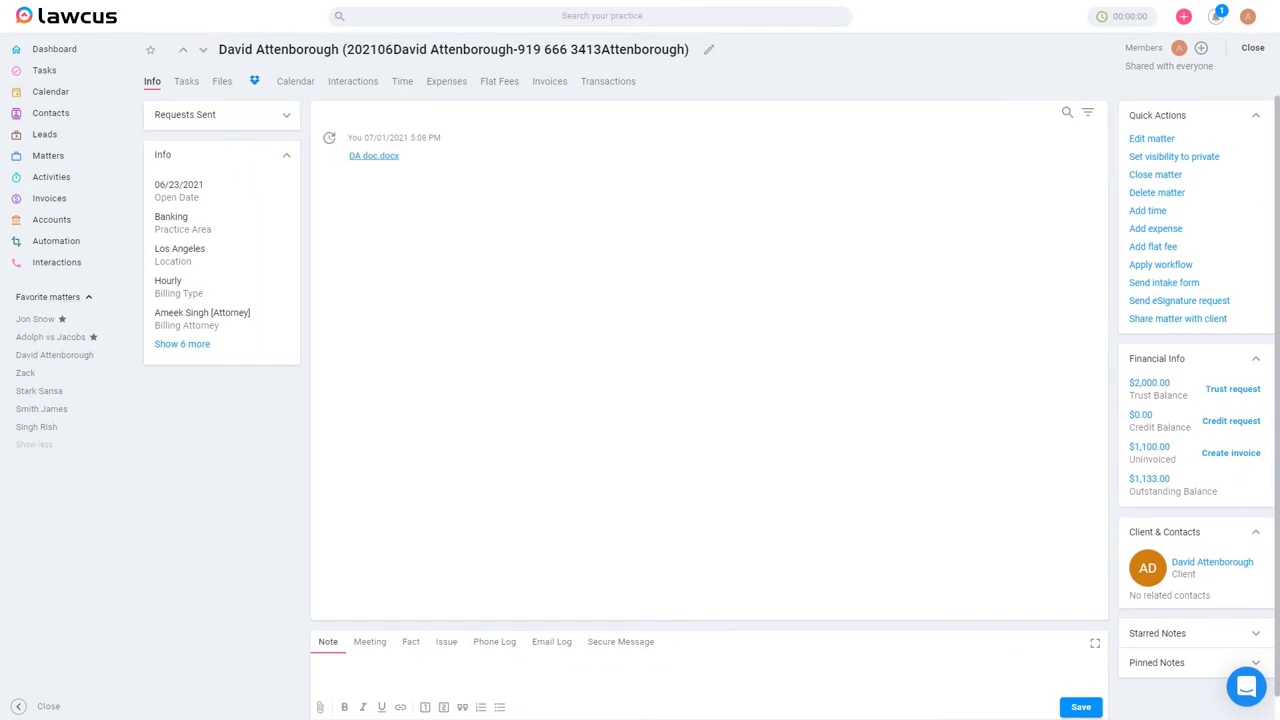
Start a new invoice billed to the client, searched by name, for his first matter
click(72, 228)
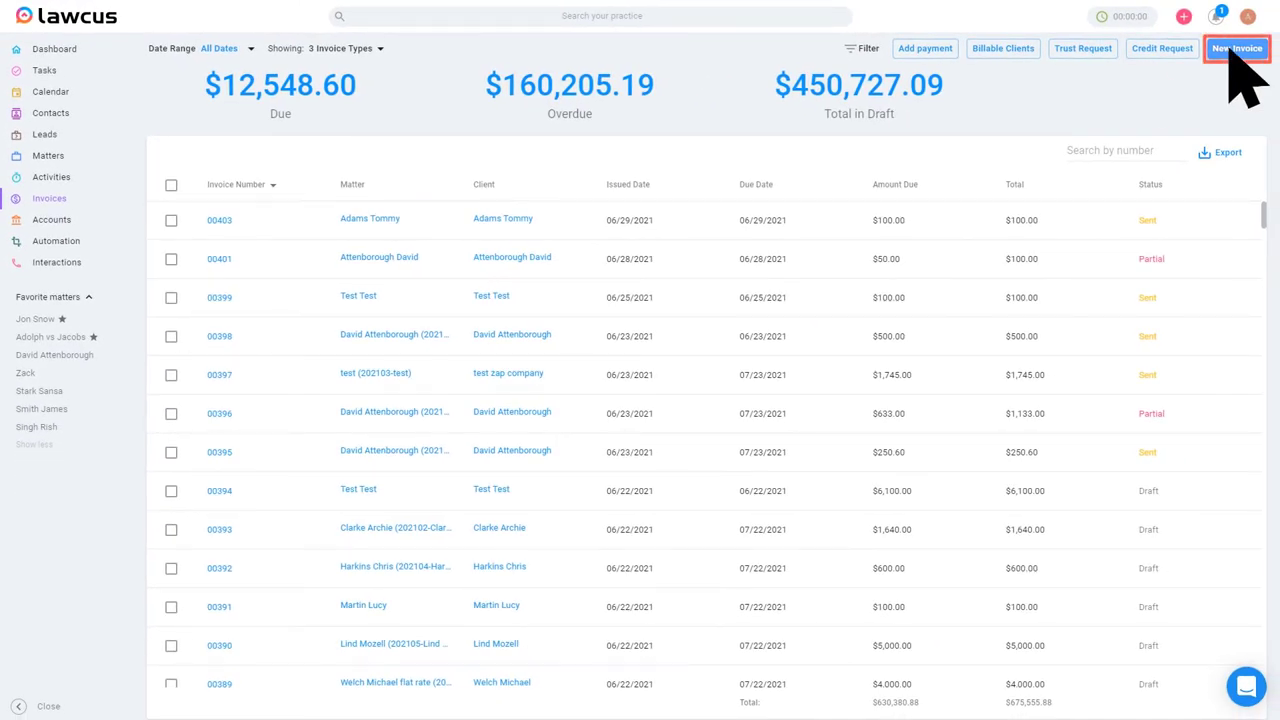
click(1237, 50)
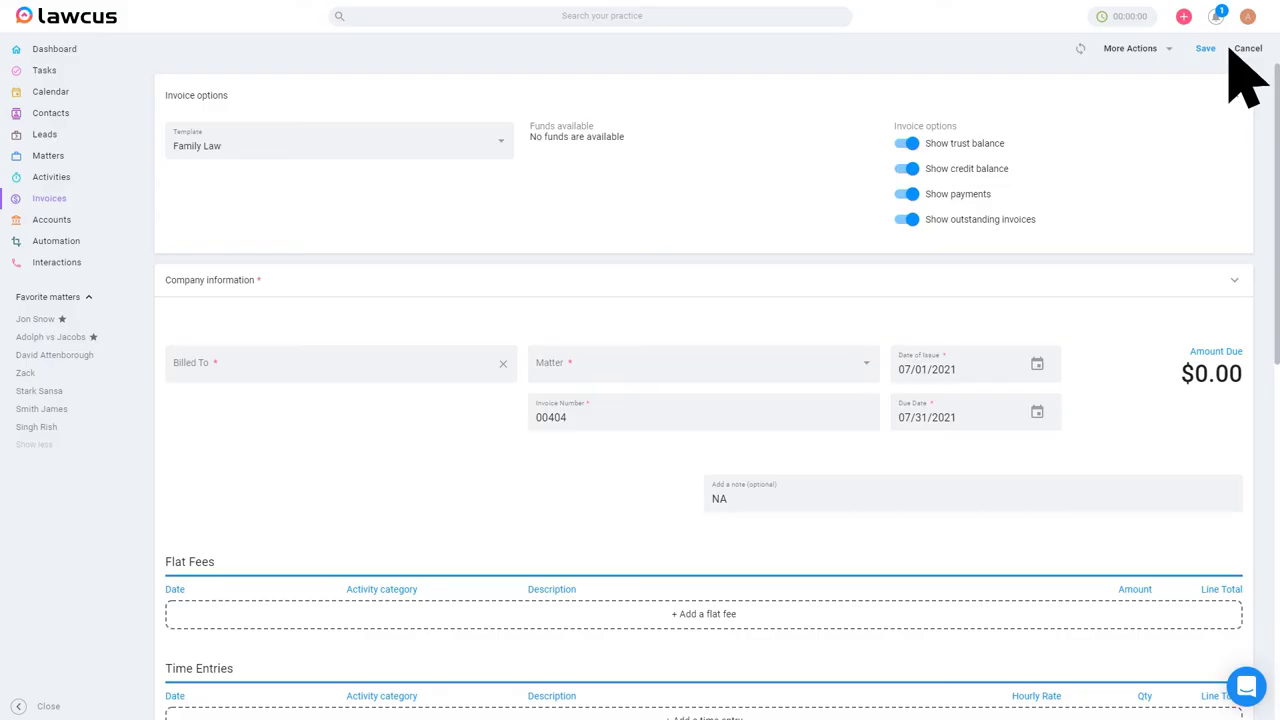
click(462, 372)
text(dav)
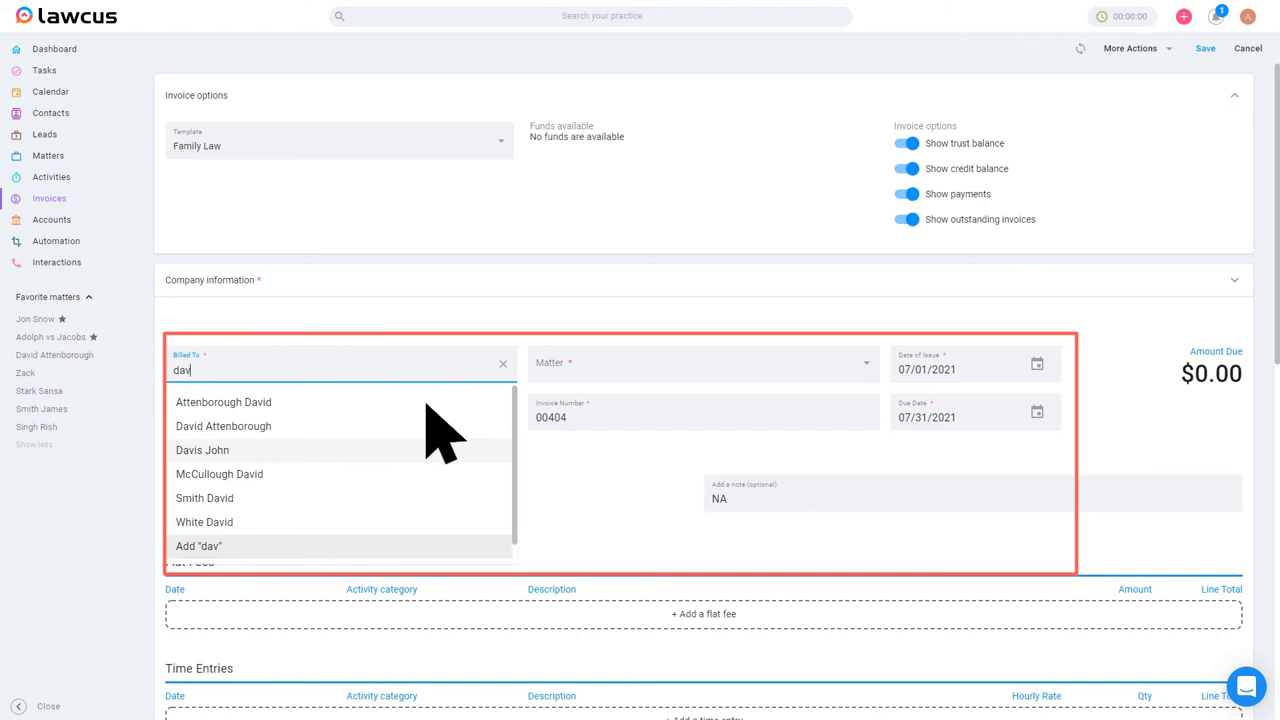
click(408, 426)
click(620, 372)
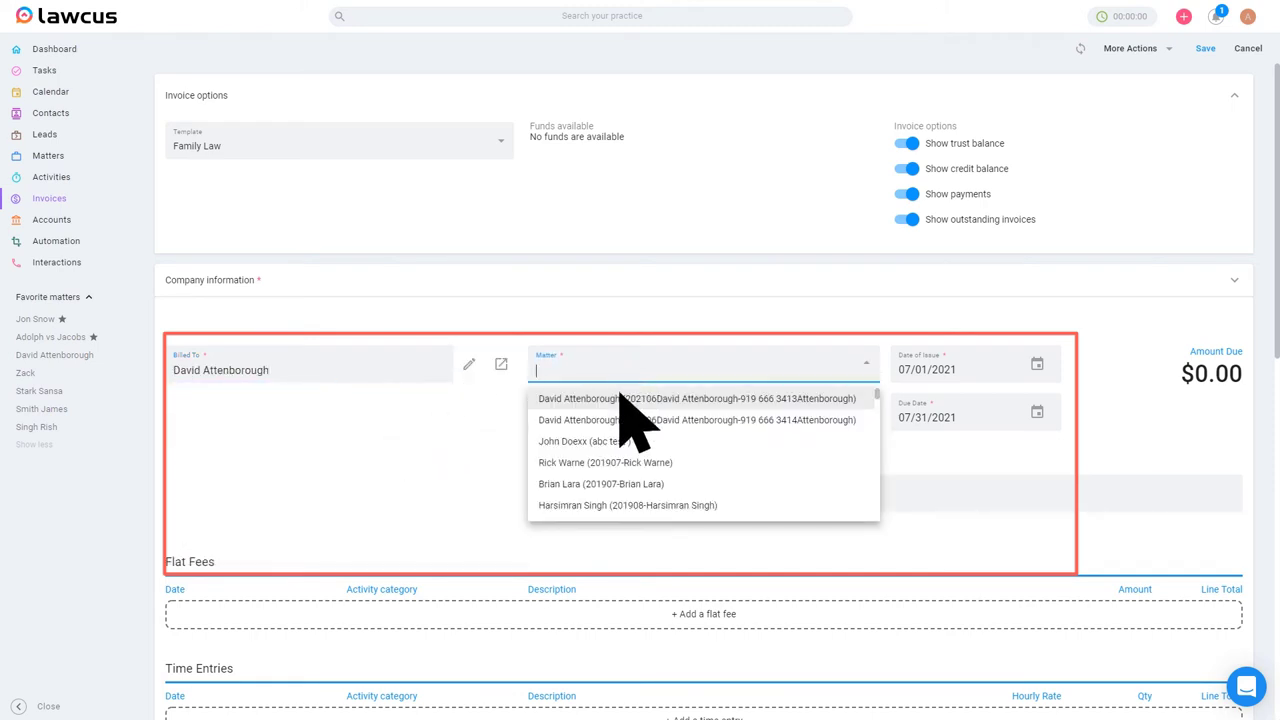
click(620, 399)
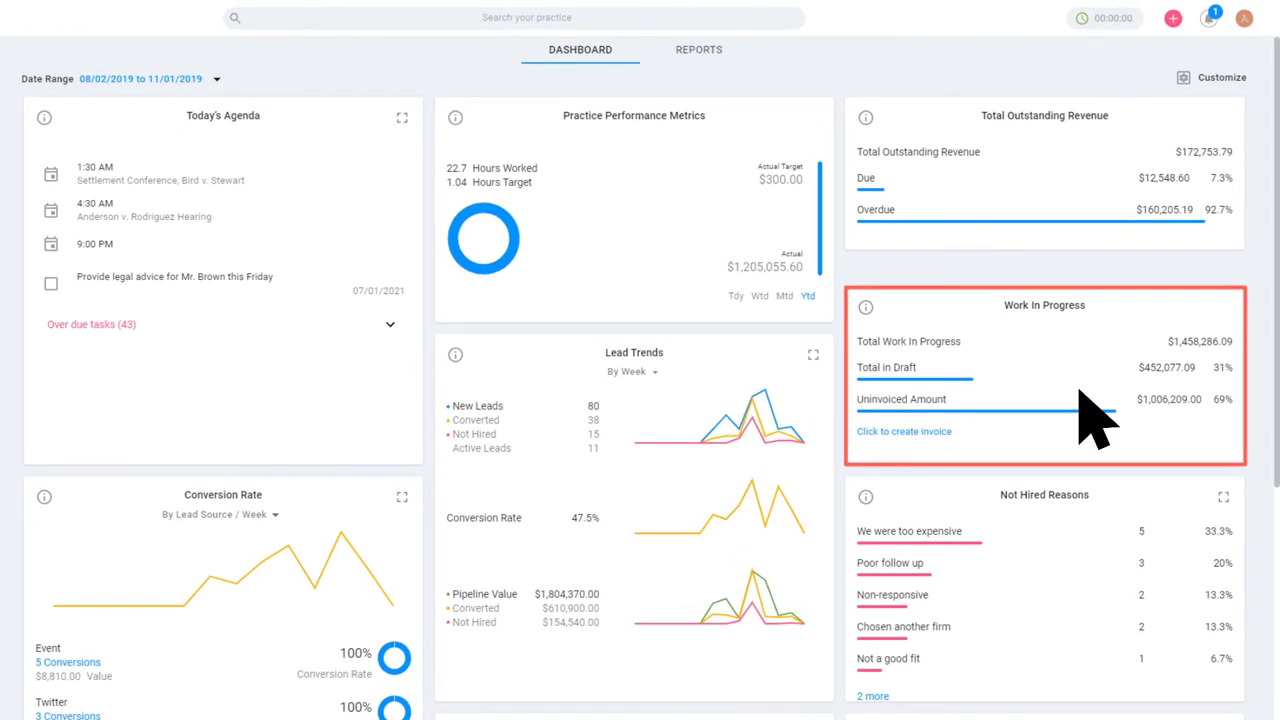
Generate invoices for the two selected matters, saving company info and applying the 3% LawPay fee
click(914, 432)
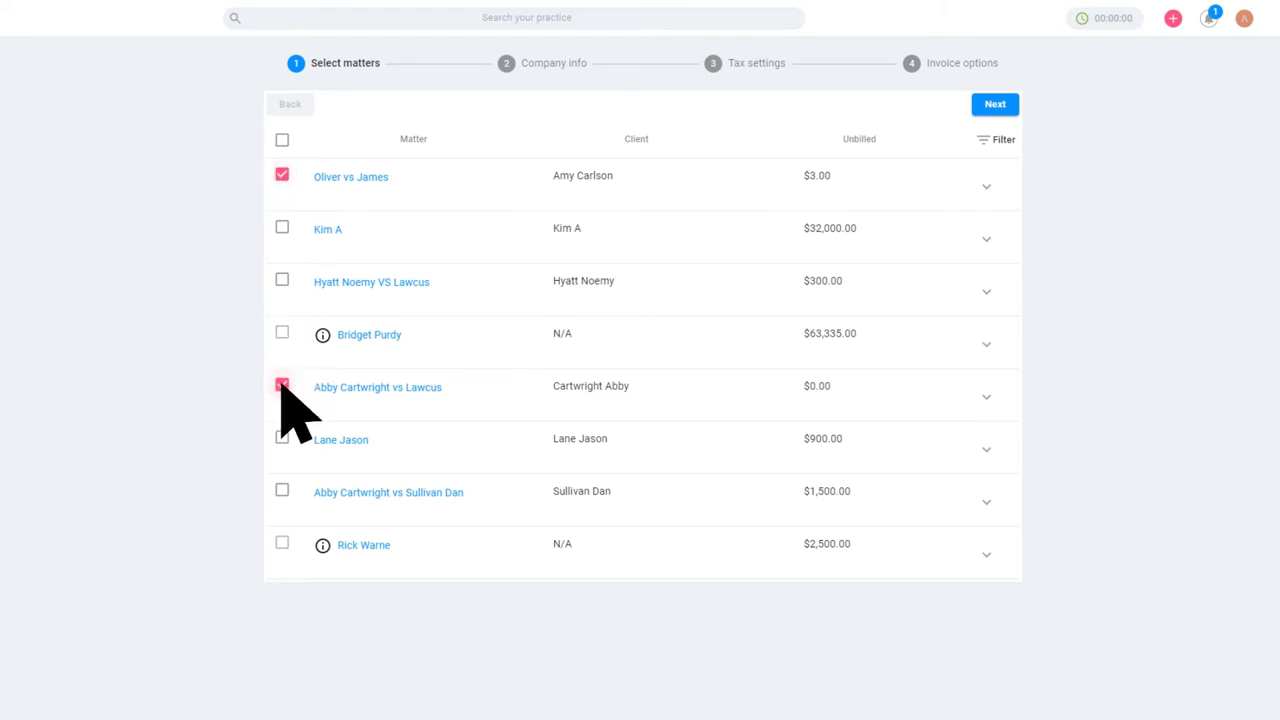
click(995, 106)
click(369, 544)
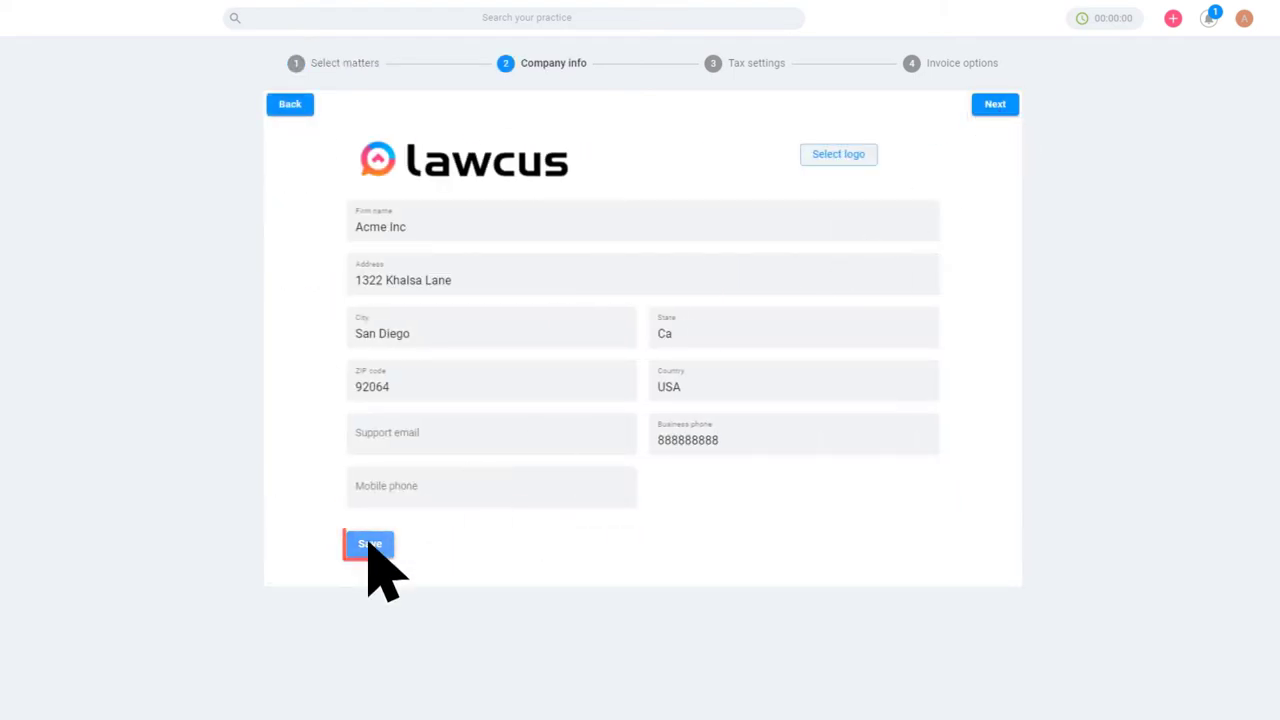
click(997, 106)
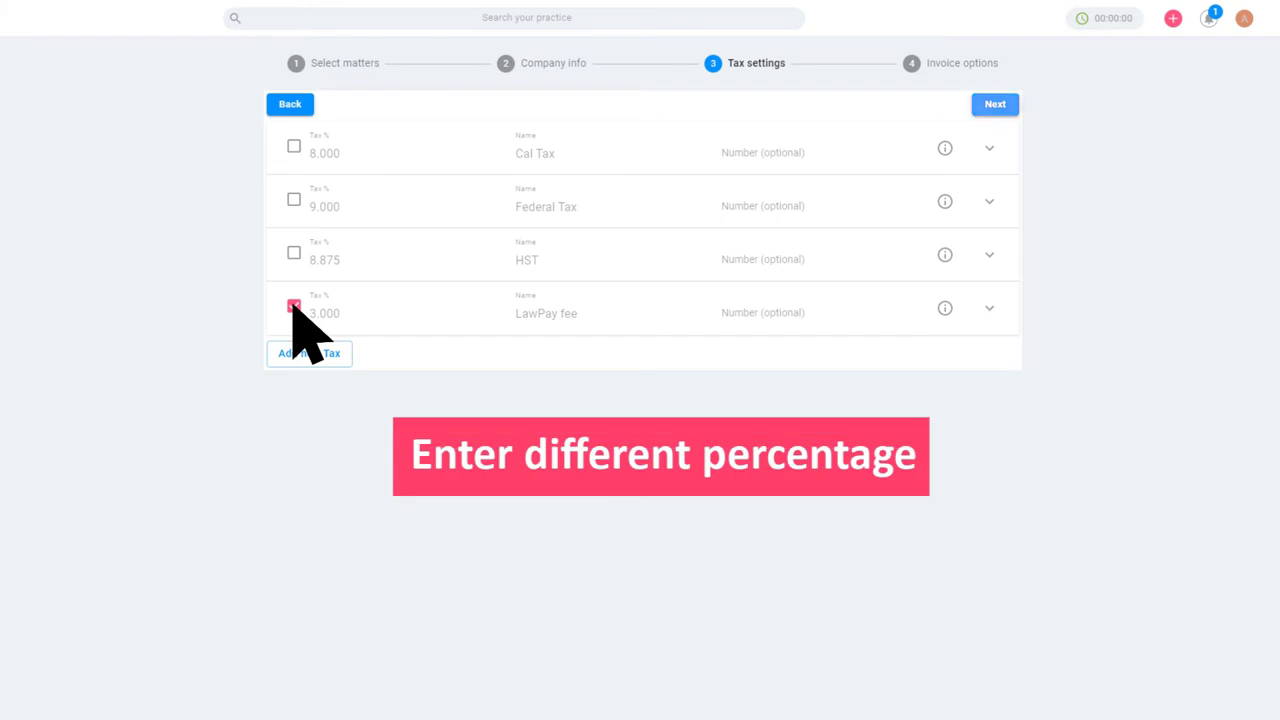
click(995, 104)
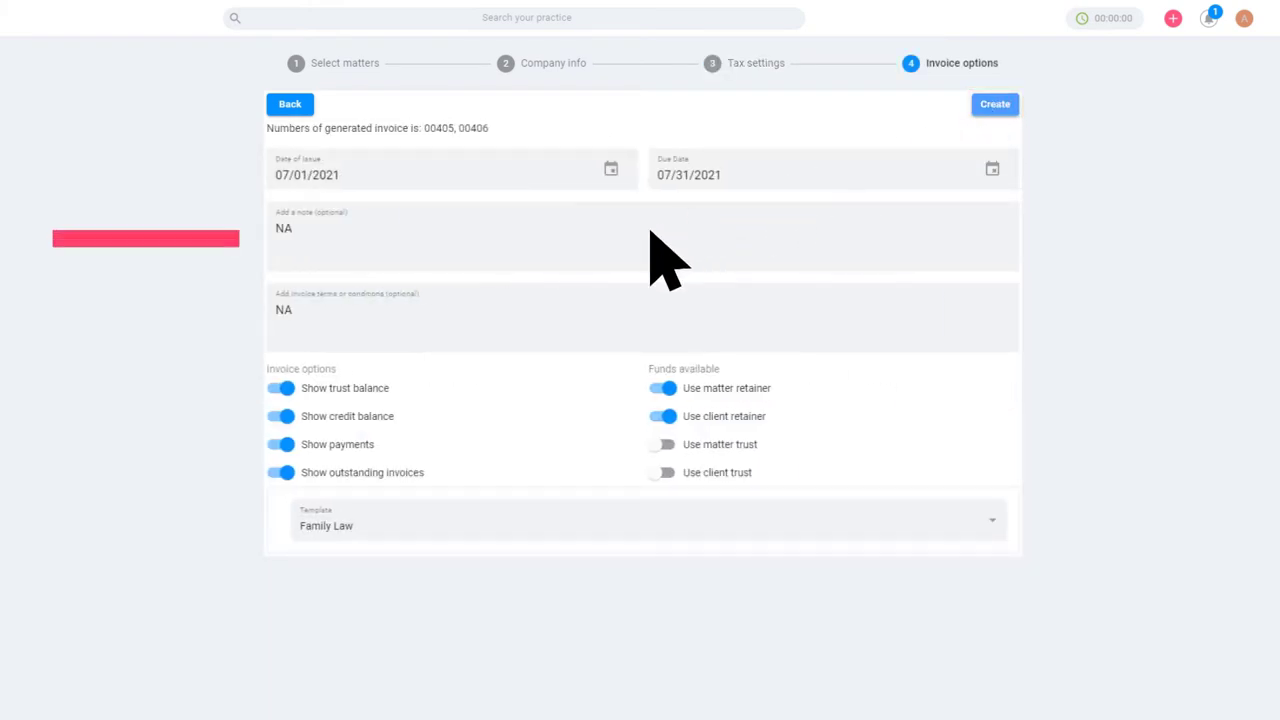
click(995, 105)
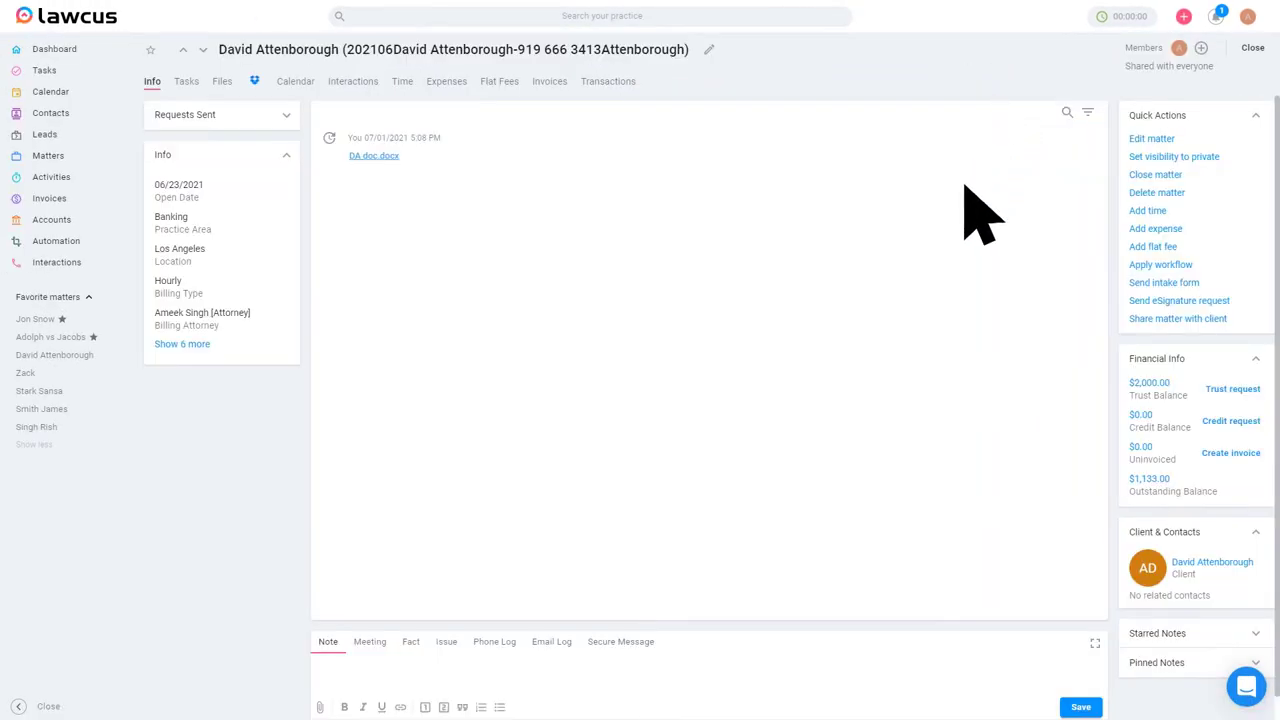
Create an invoice from the client's matter with billable work, showing $3,383.60 outstanding
click(100, 199)
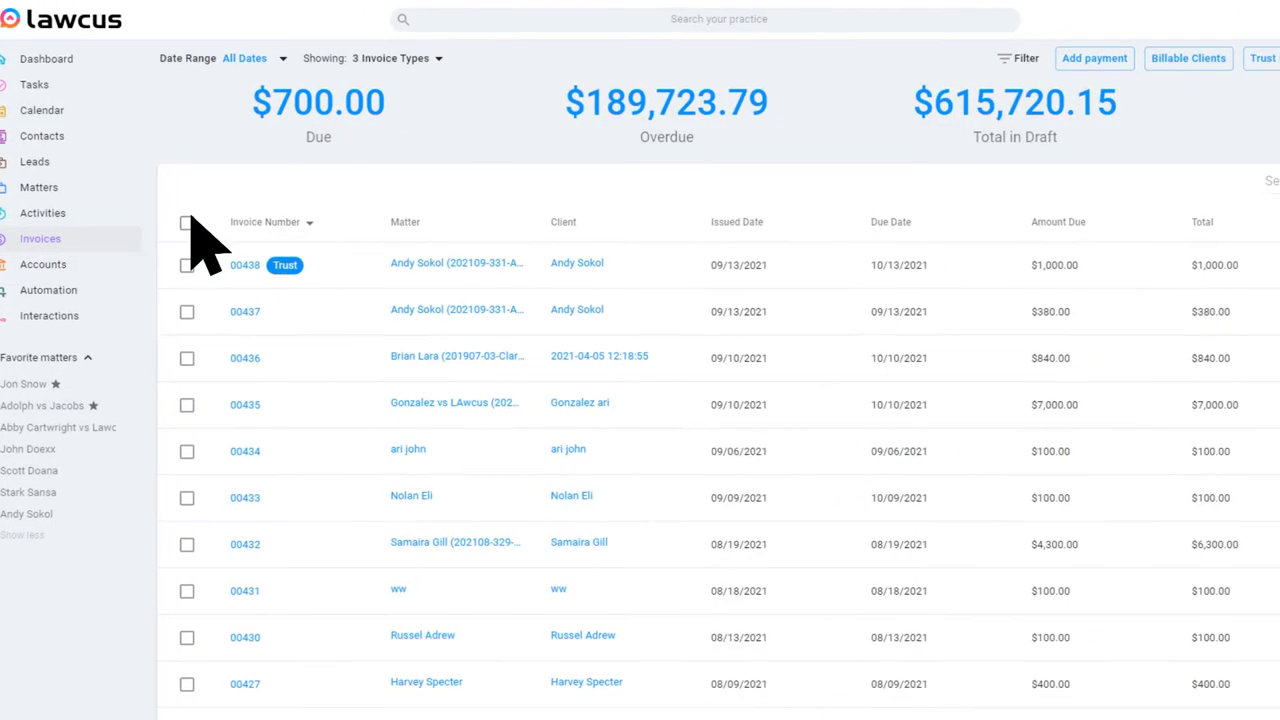
click(1180, 58)
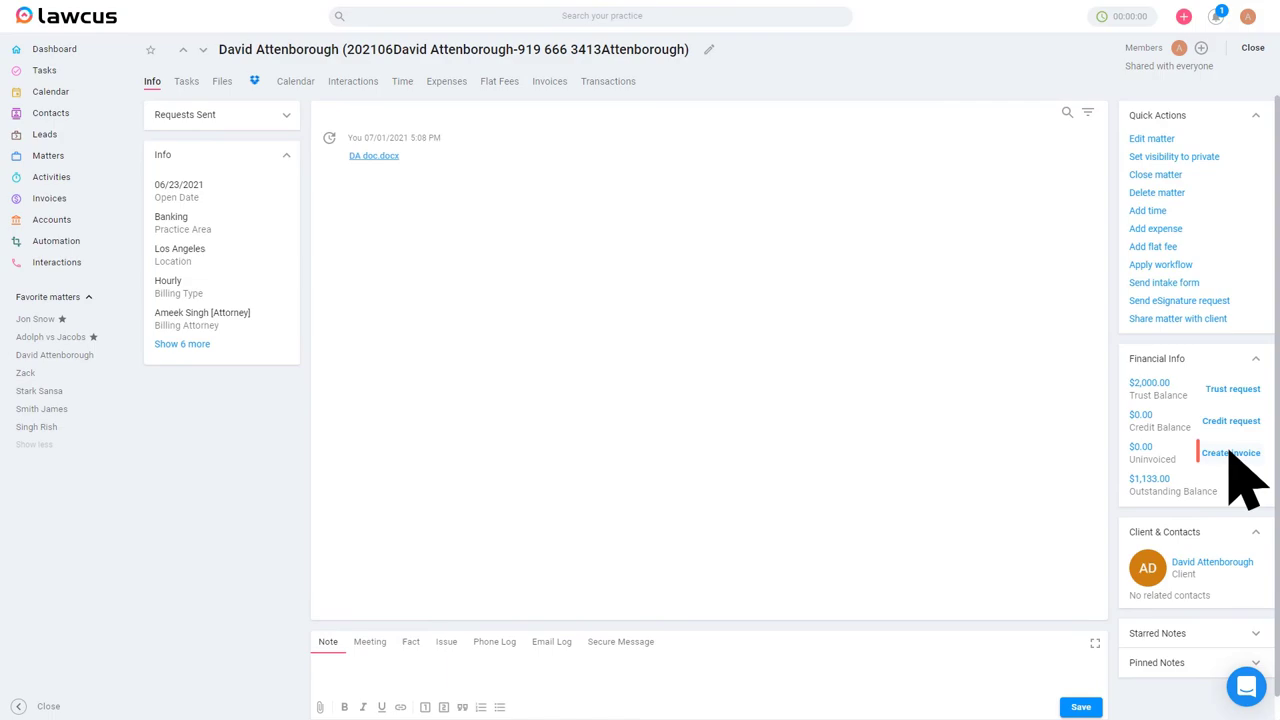
click(1230, 453)
Send the invoice to the client by email and display its public payment link
click(1165, 48)
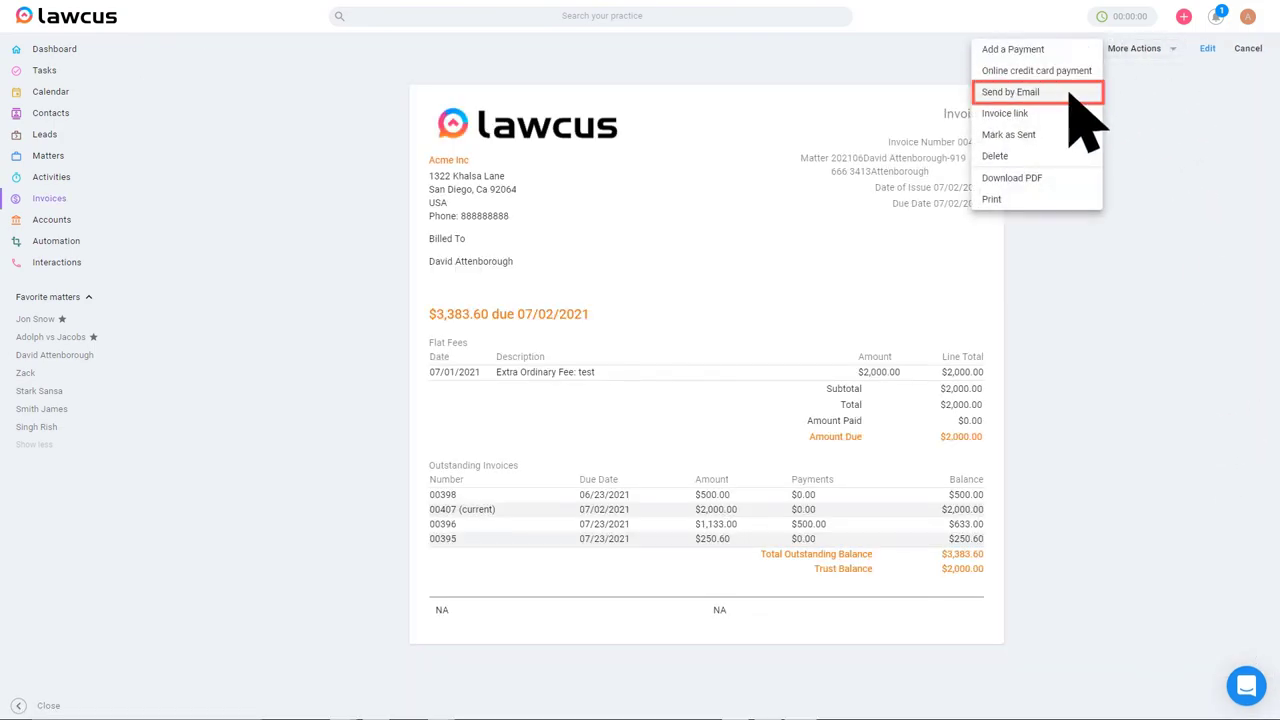
click(1066, 94)
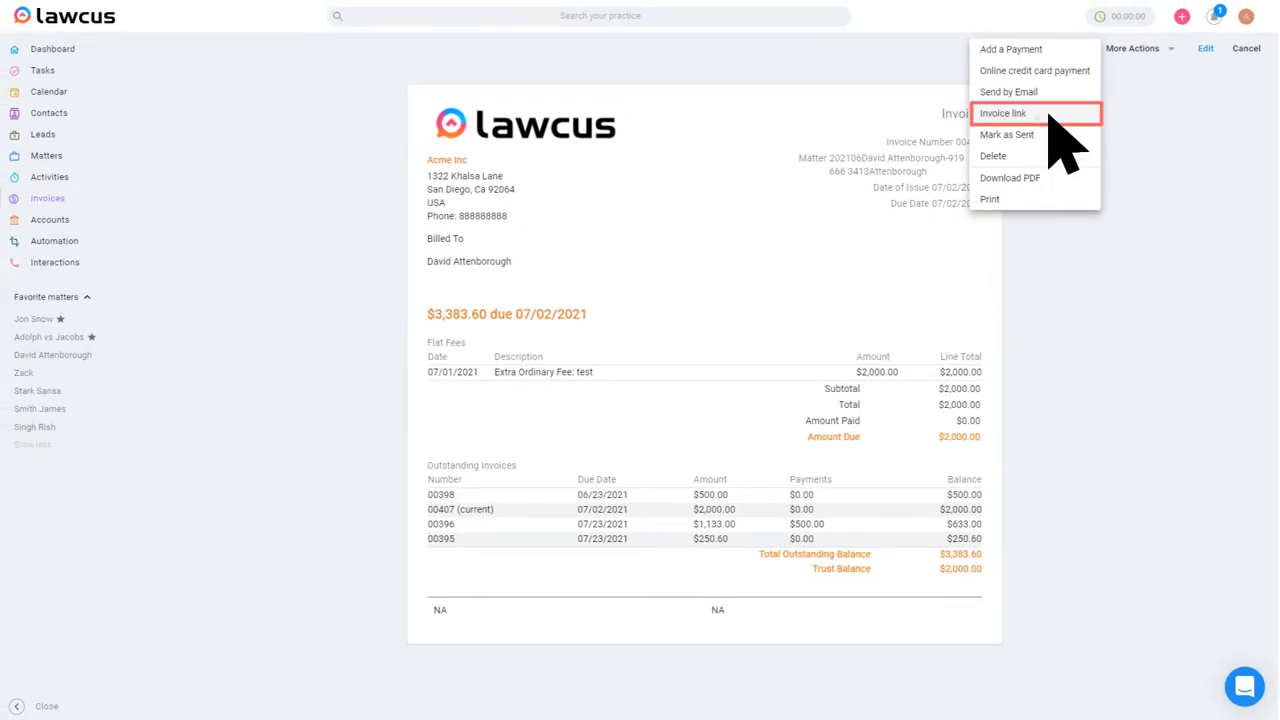
click(1050, 115)
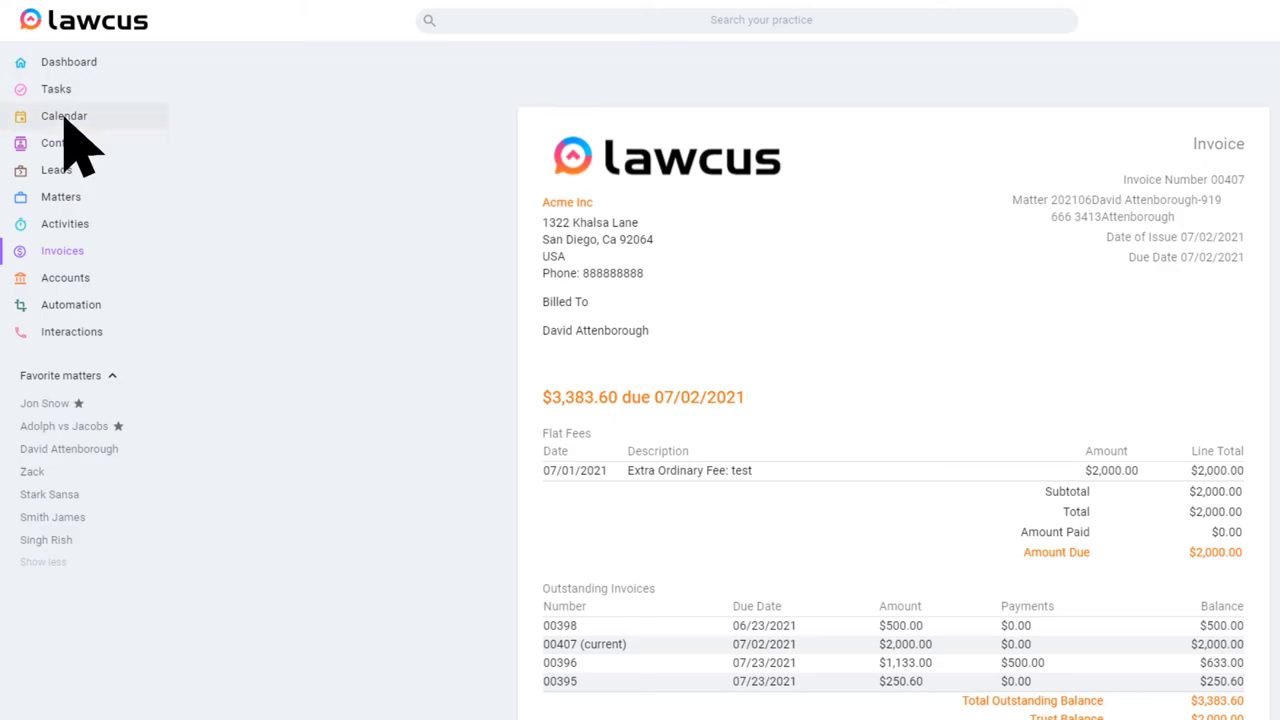
Go to the saved email templates and preview the Google Review template for a new email
click(64, 117)
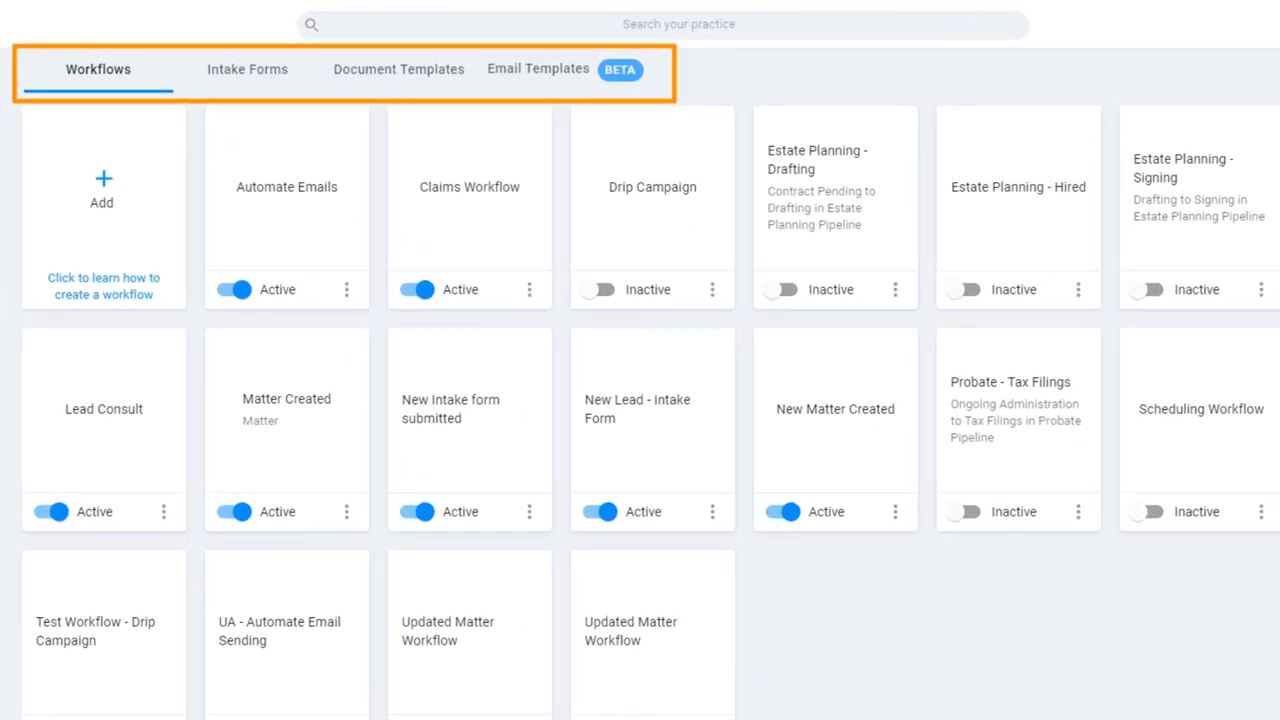
click(571, 68)
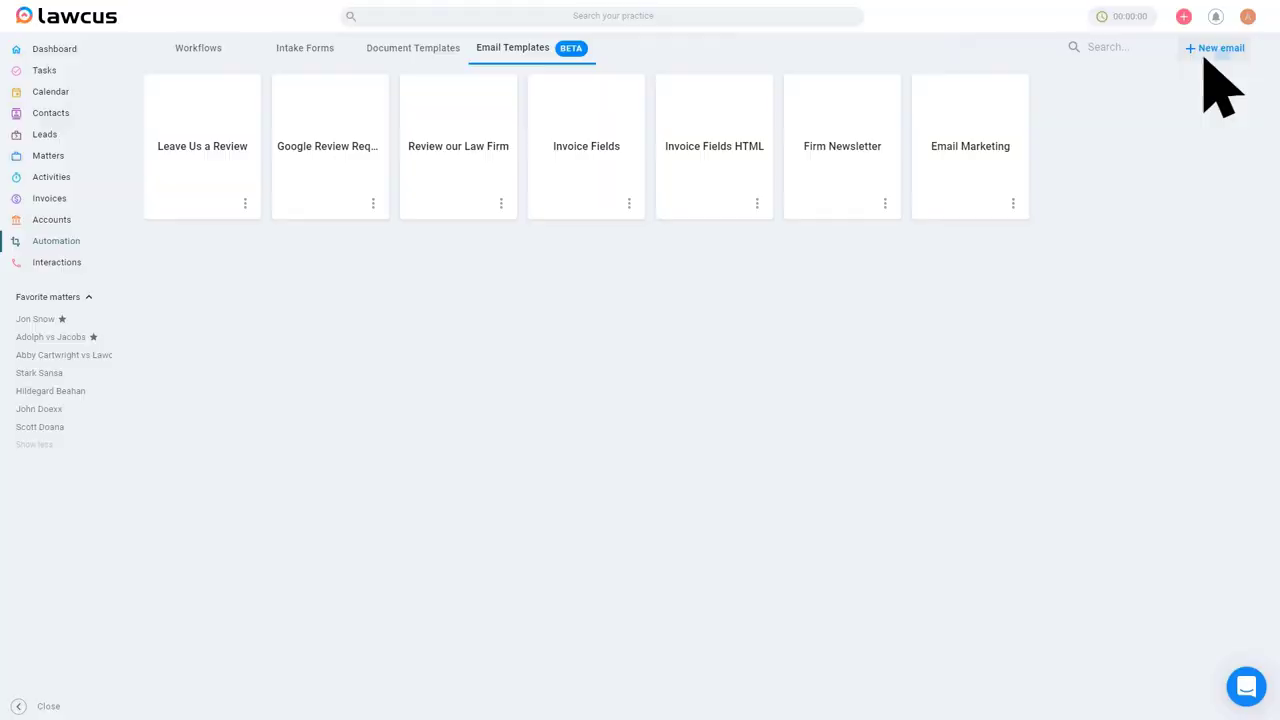
click(1212, 50)
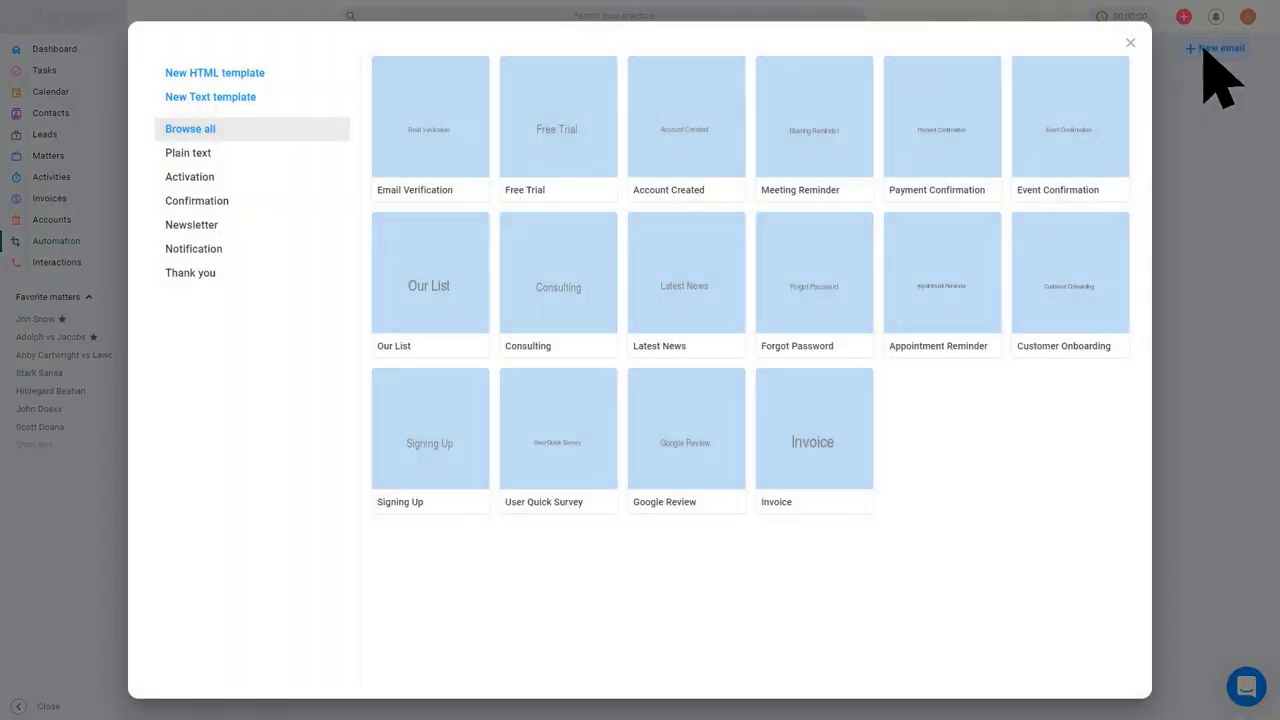
click(685, 440)
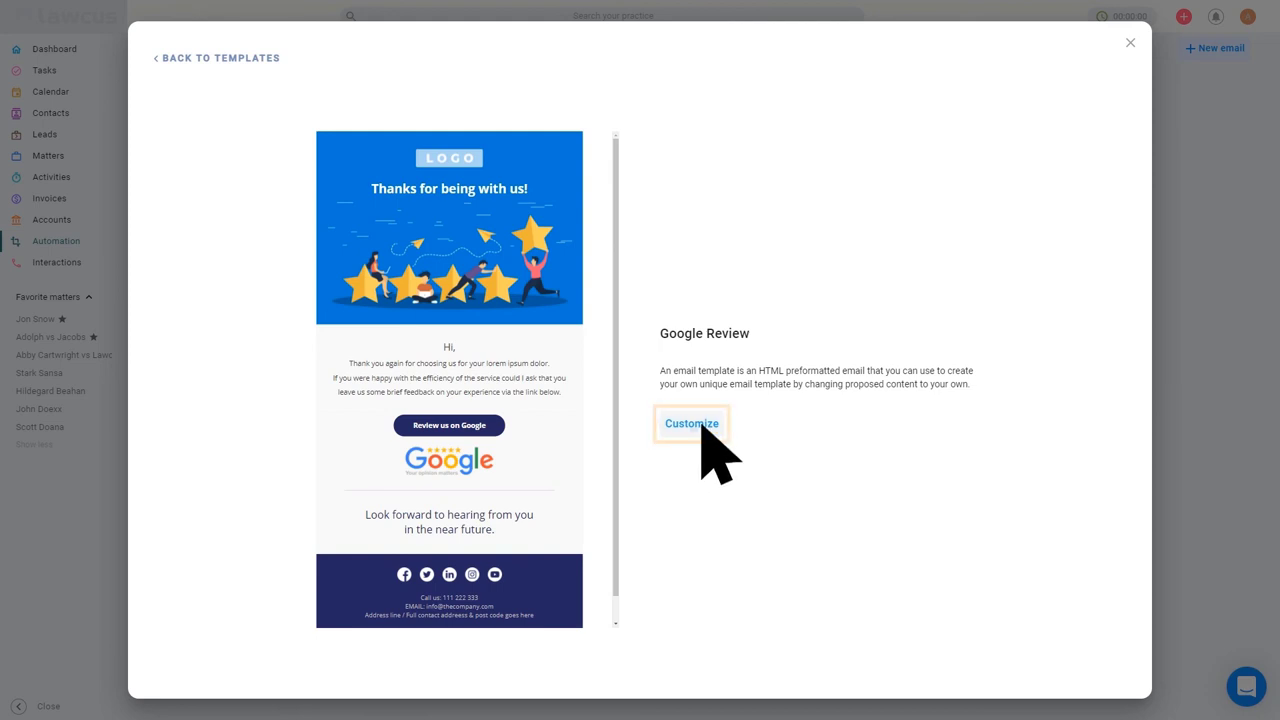
Customize the Google Review template by adding a Columns block and browsing its merge tags
click(691, 424)
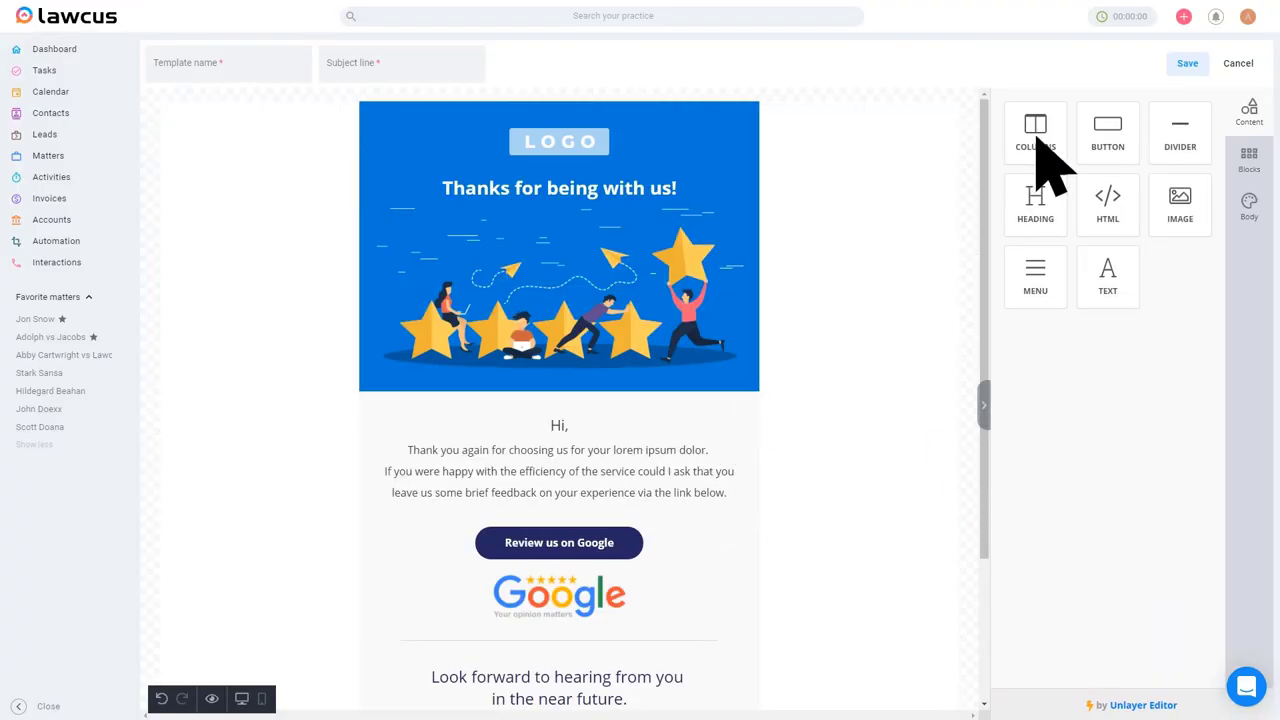
drag(1036, 142, 612, 420)
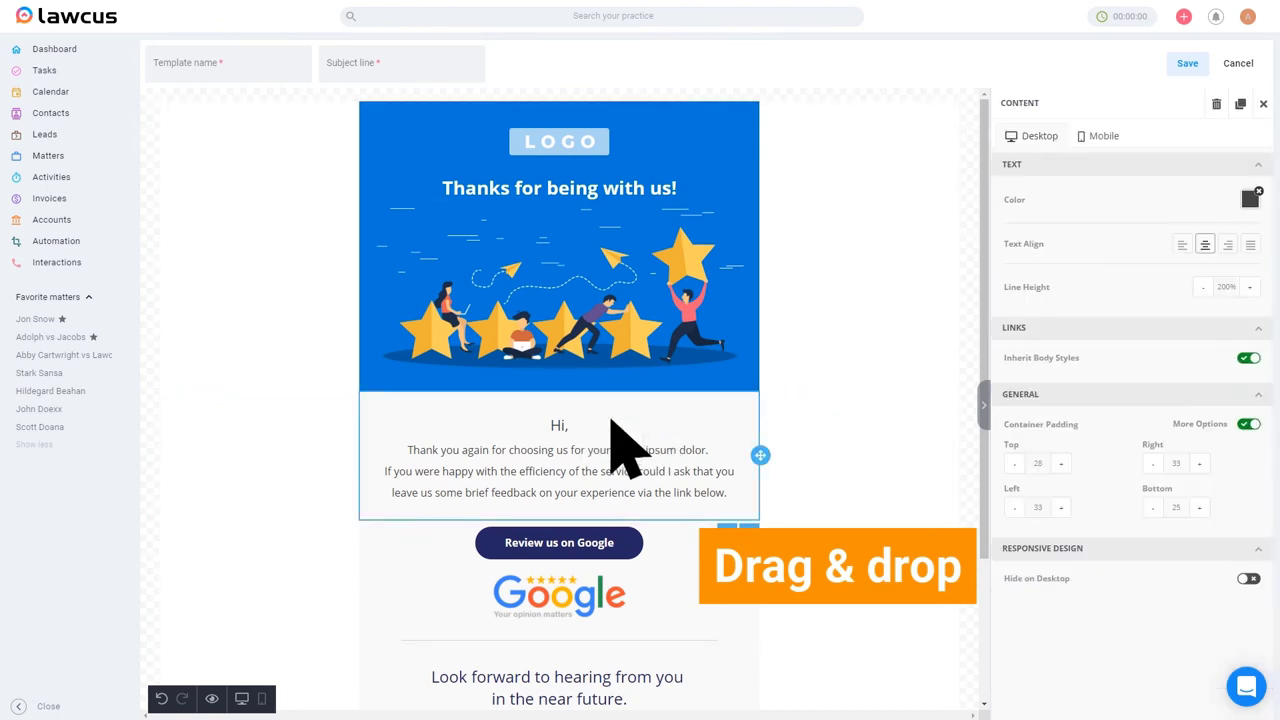
click(612, 421)
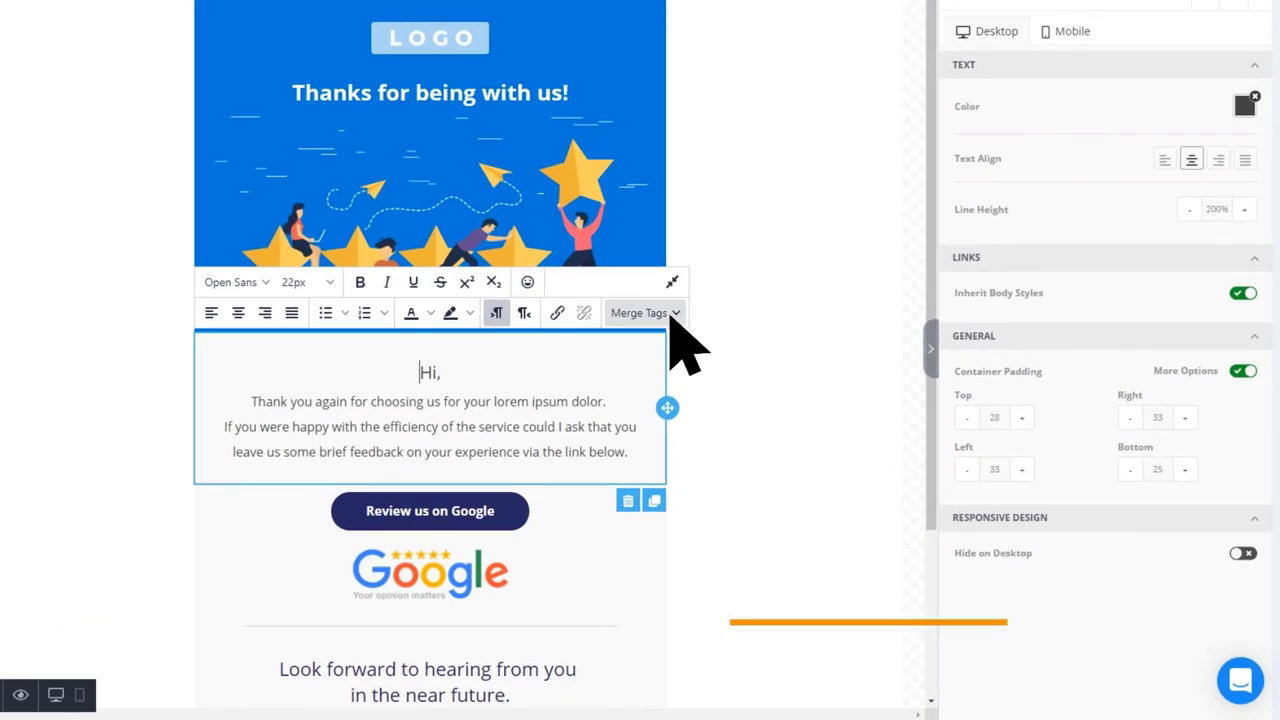
click(762, 375)
mouse_move(660, 393)
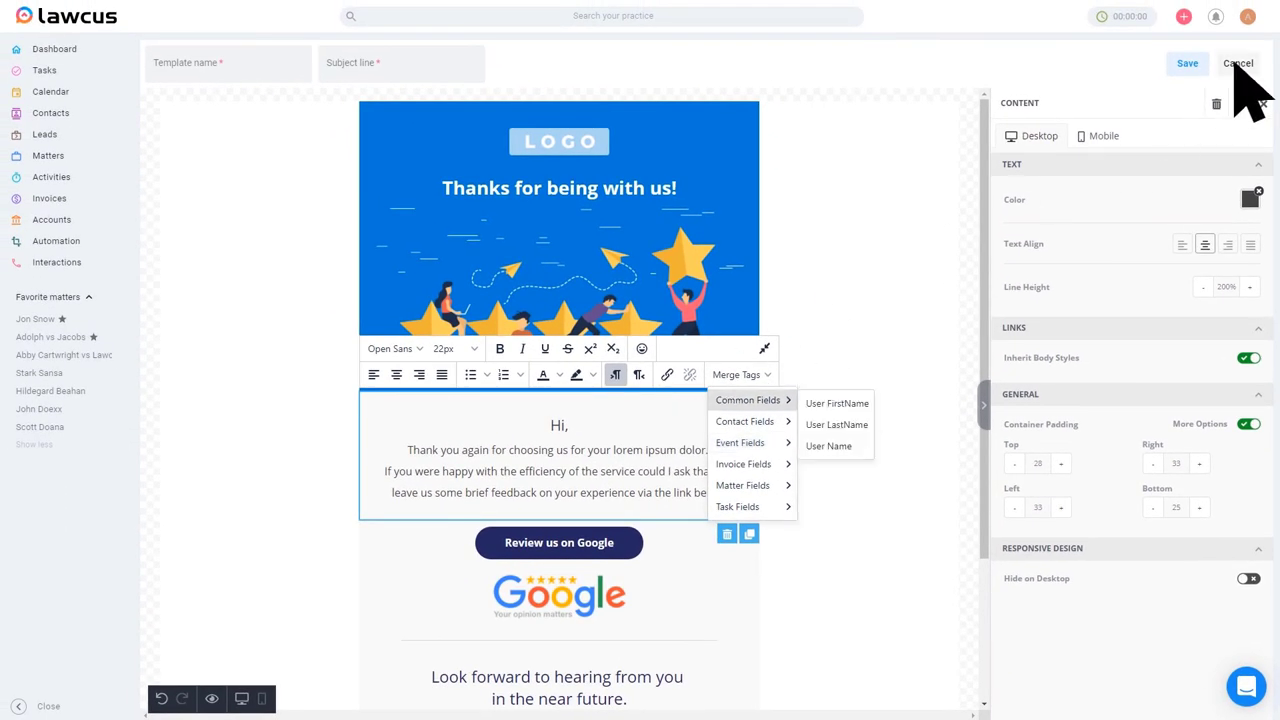
Discard the Google Review draft and bring up the Intake Forms list
click(1238, 62)
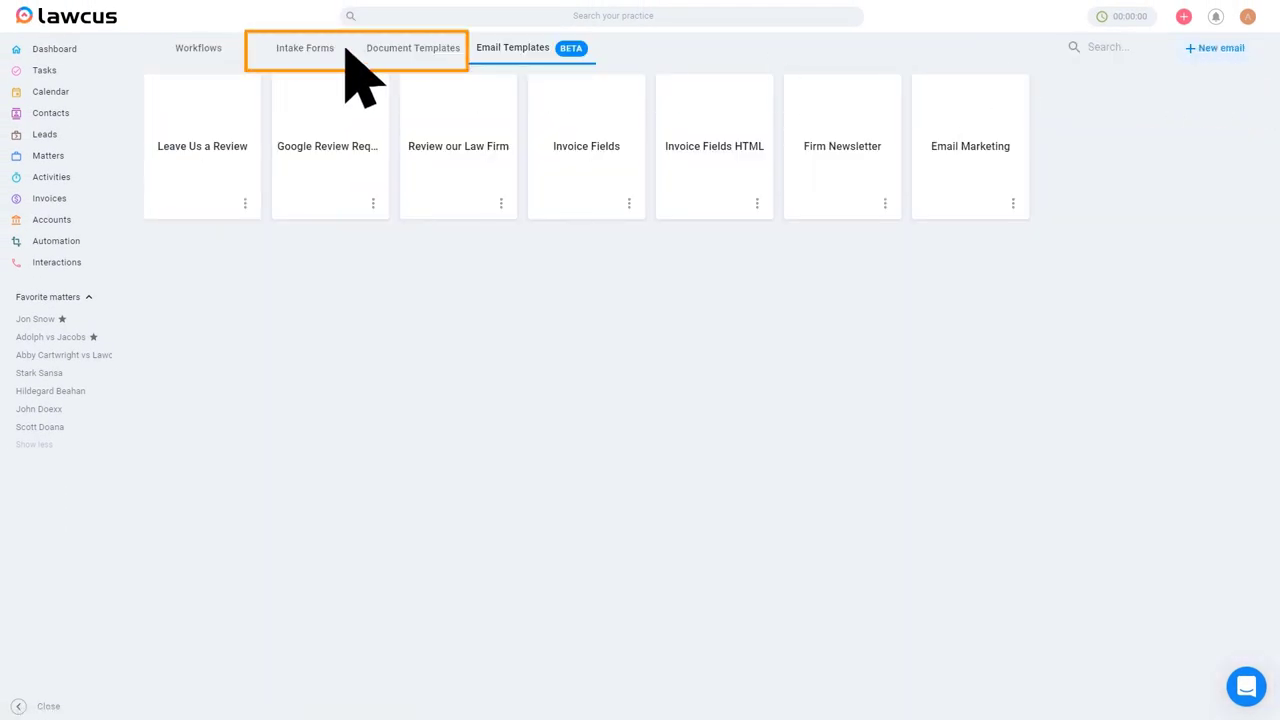
click(309, 51)
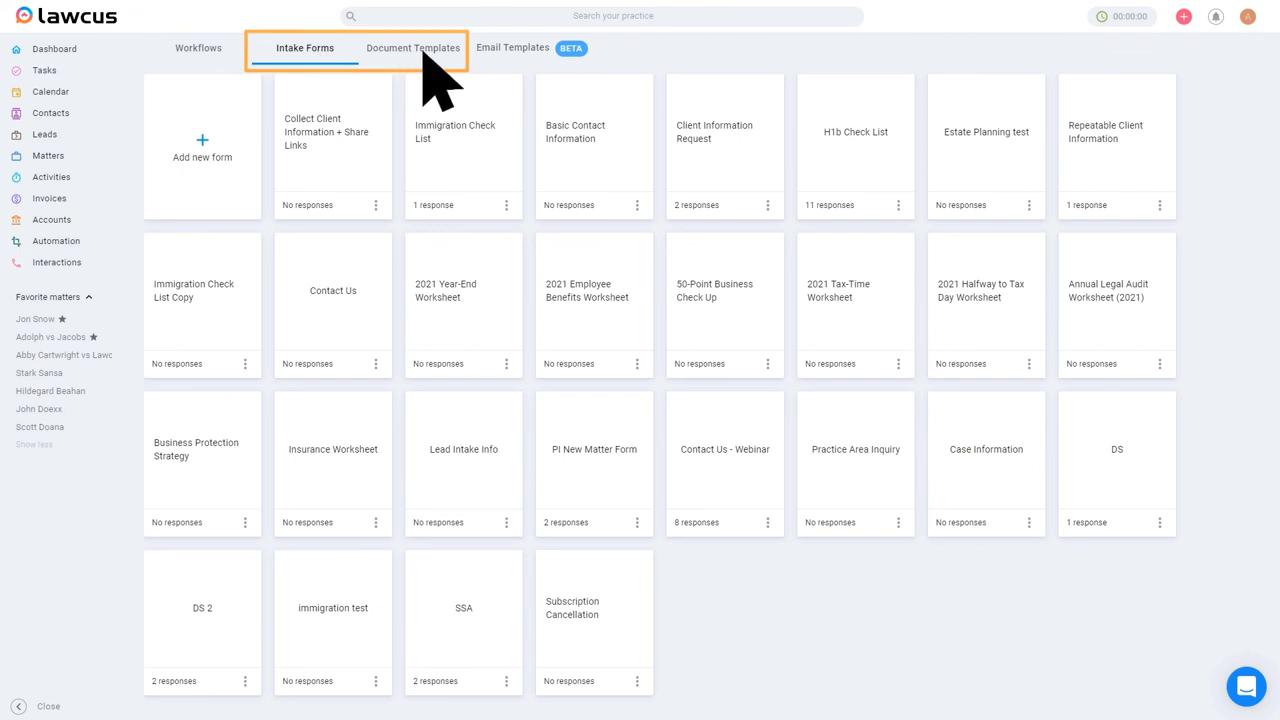
click(424, 56)
click(314, 57)
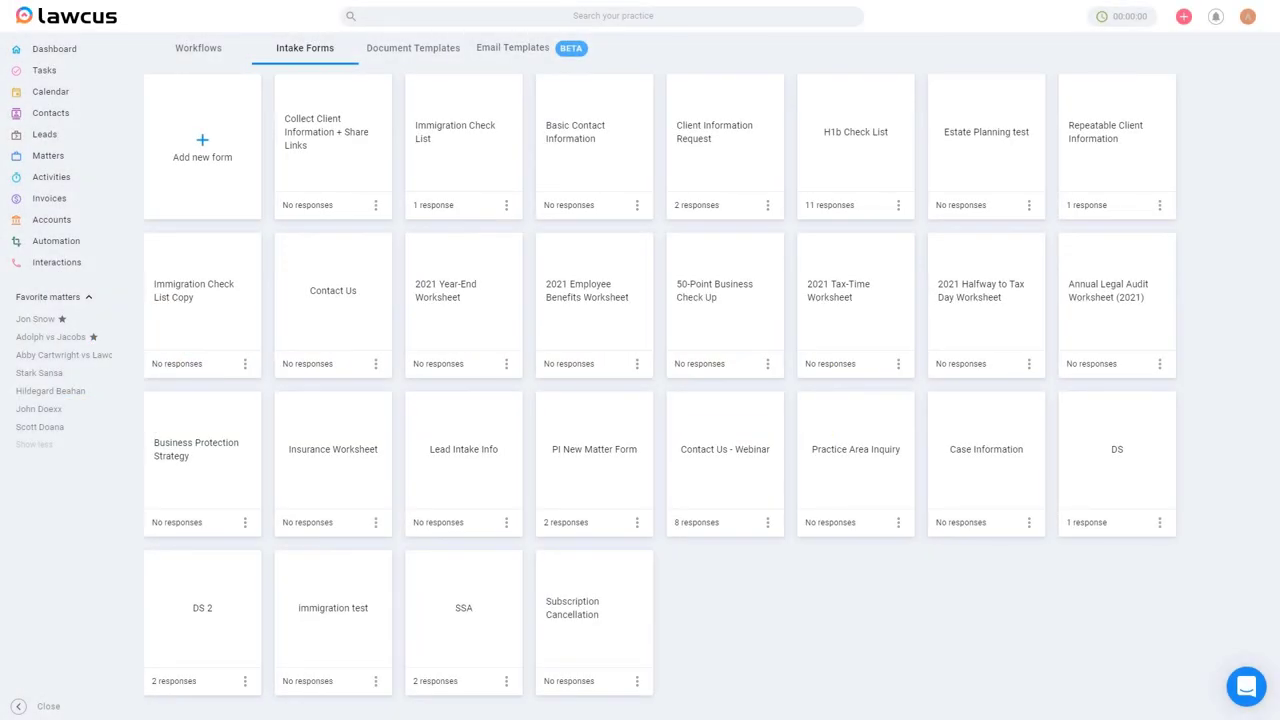
Inspect the SSA form's 'Are you married?' page destinations, then close it without saving
click(466, 624)
scroll(463, 619, down, 3)
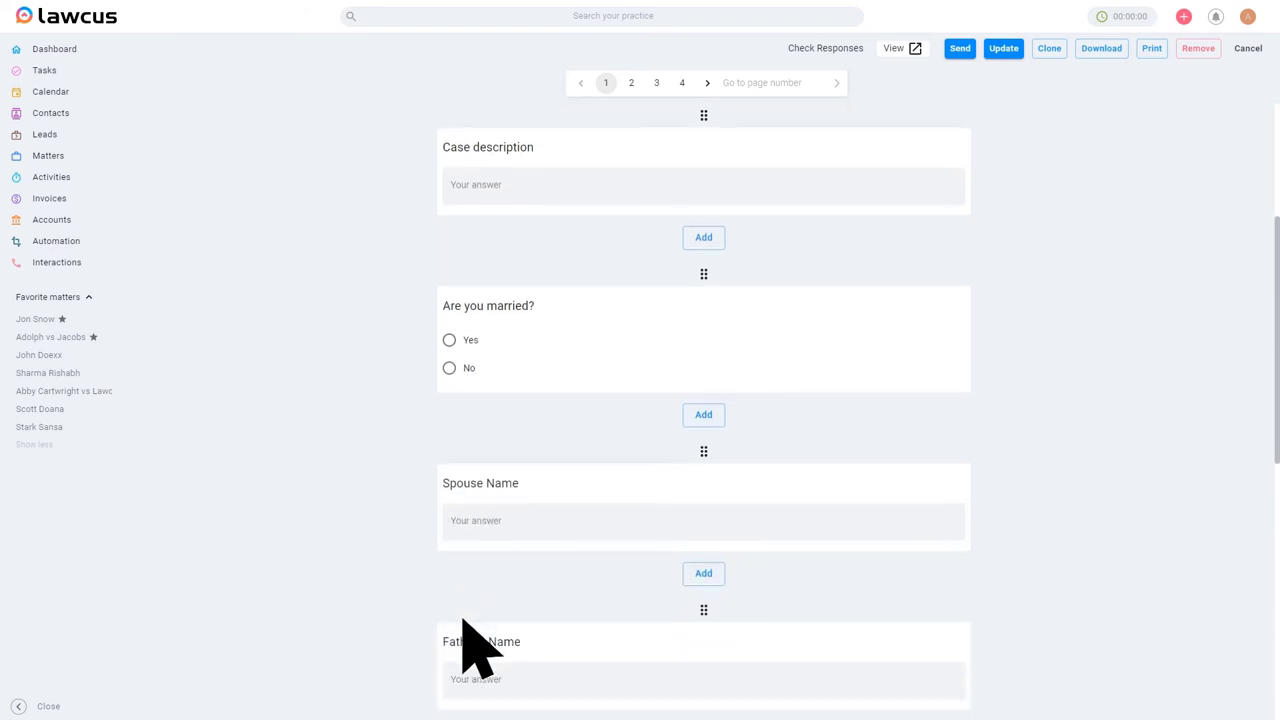
click(450, 354)
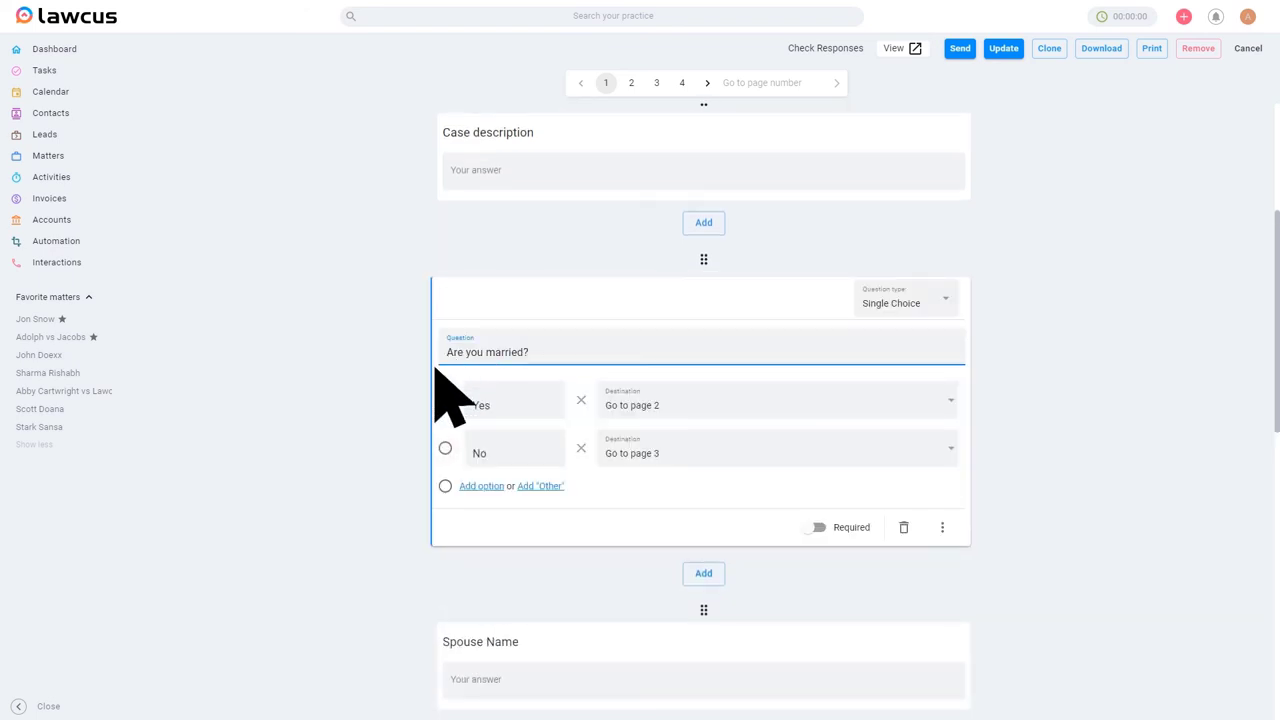
scroll(388, 462, down, 4)
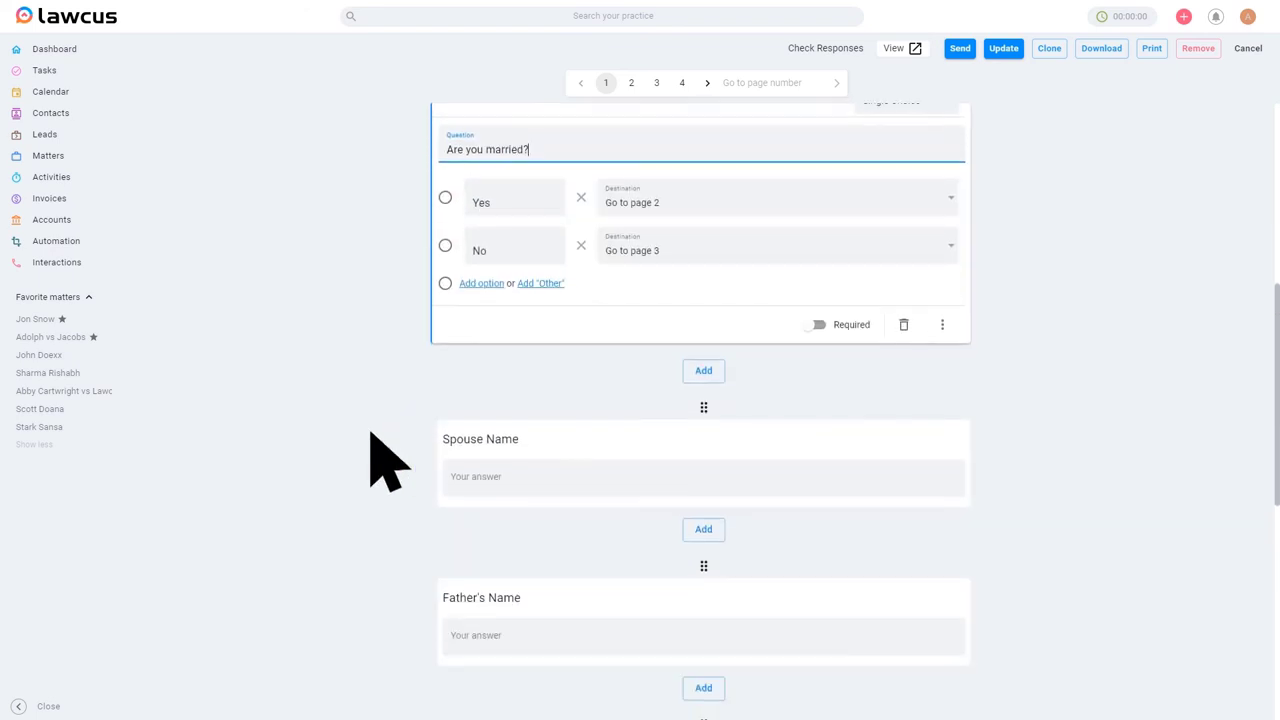
click(1246, 50)
Open the New Lead - Intake Form workflow and scroll down to its Logic Condition branches
click(205, 52)
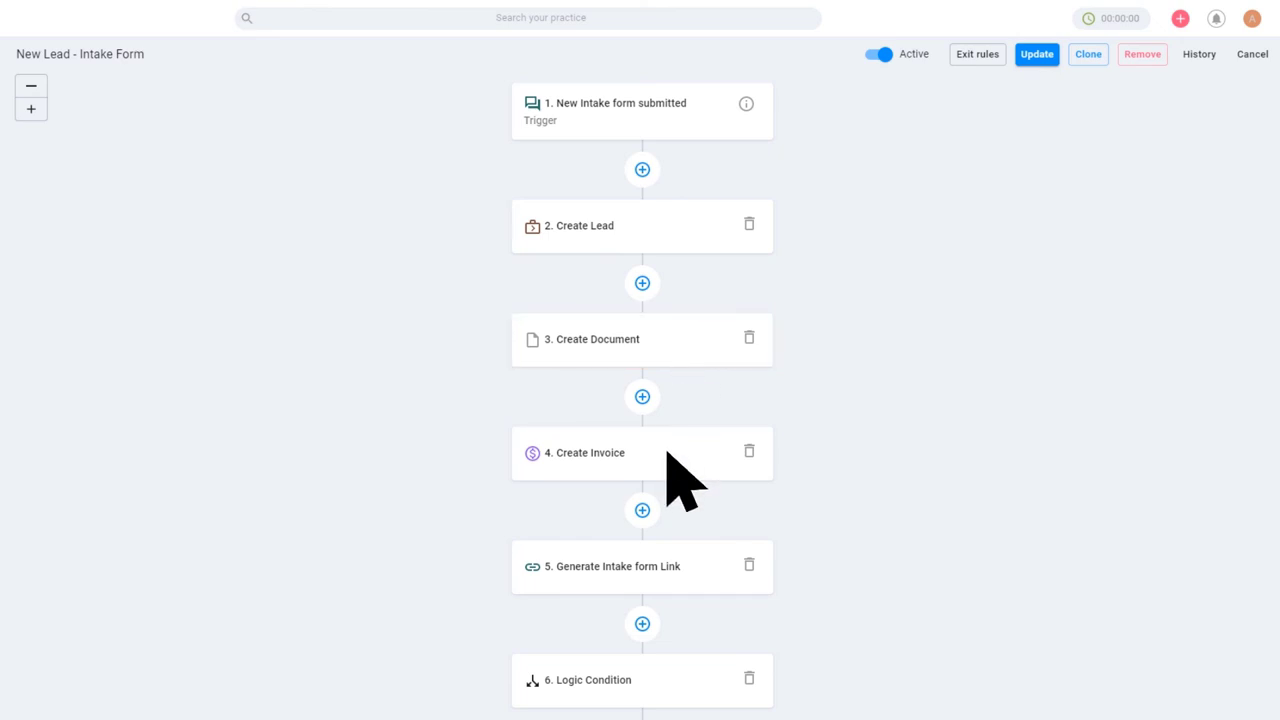
scroll(683, 495, down, 4)
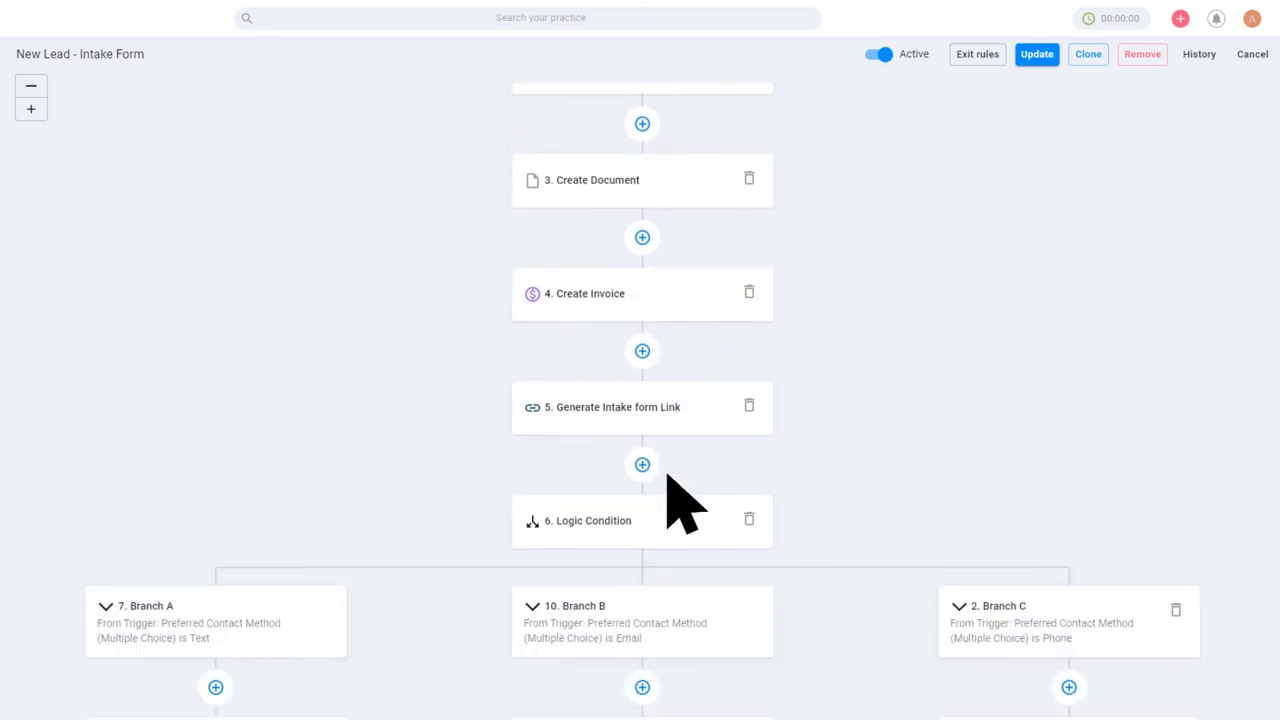